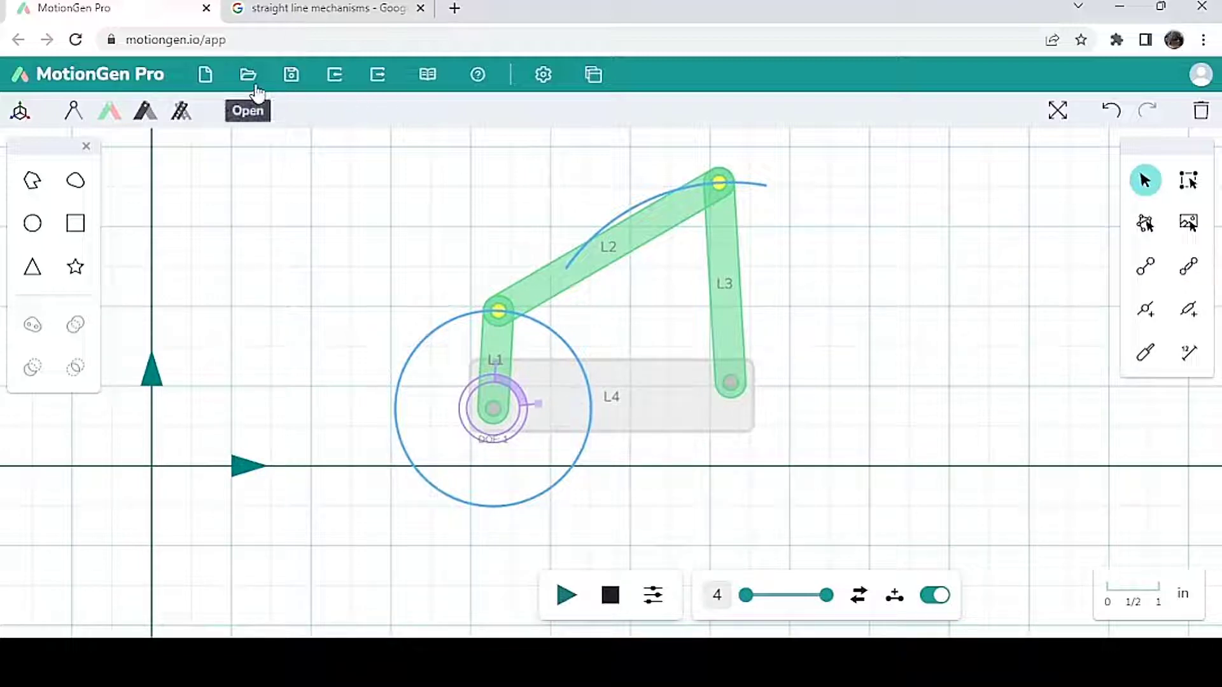
Save the four-bar linkage locally under the file name "4 bar mechanism"
{"action": "left_click", "coordinate": [291, 75]}
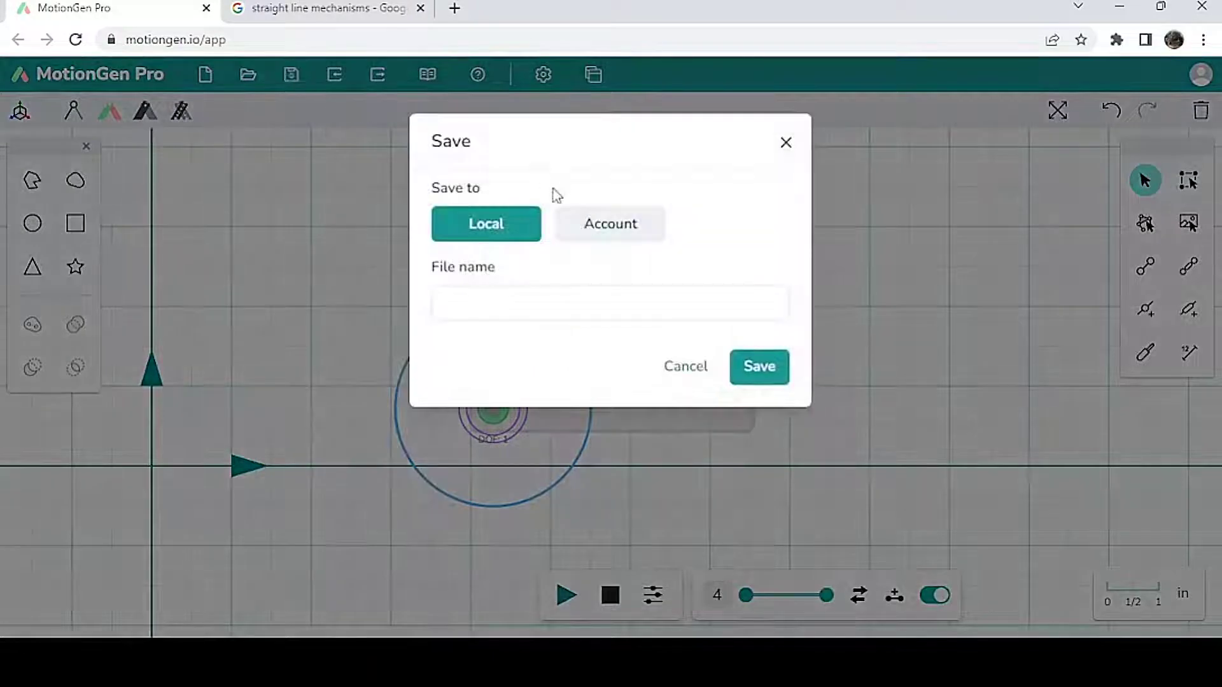
{"action": "left_click", "coordinate": [553, 309]}
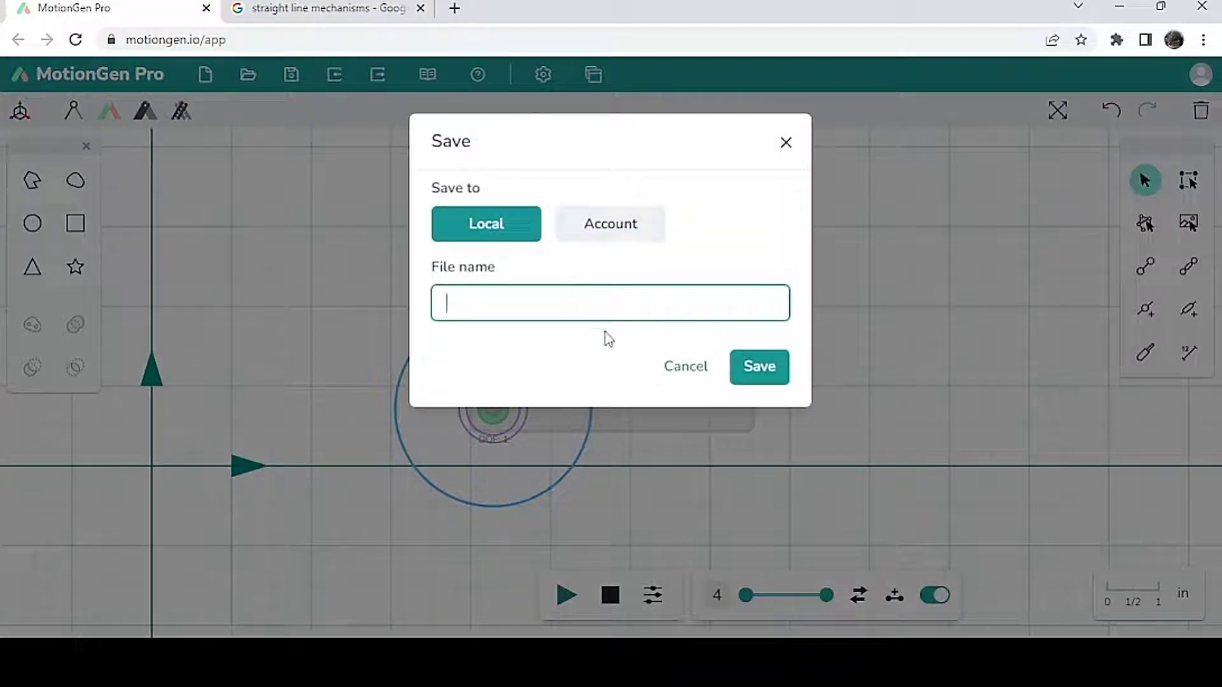
{"action": "type", "text": "4 bar mechanism"}
{"action": "left_click", "coordinate": [754, 368]}
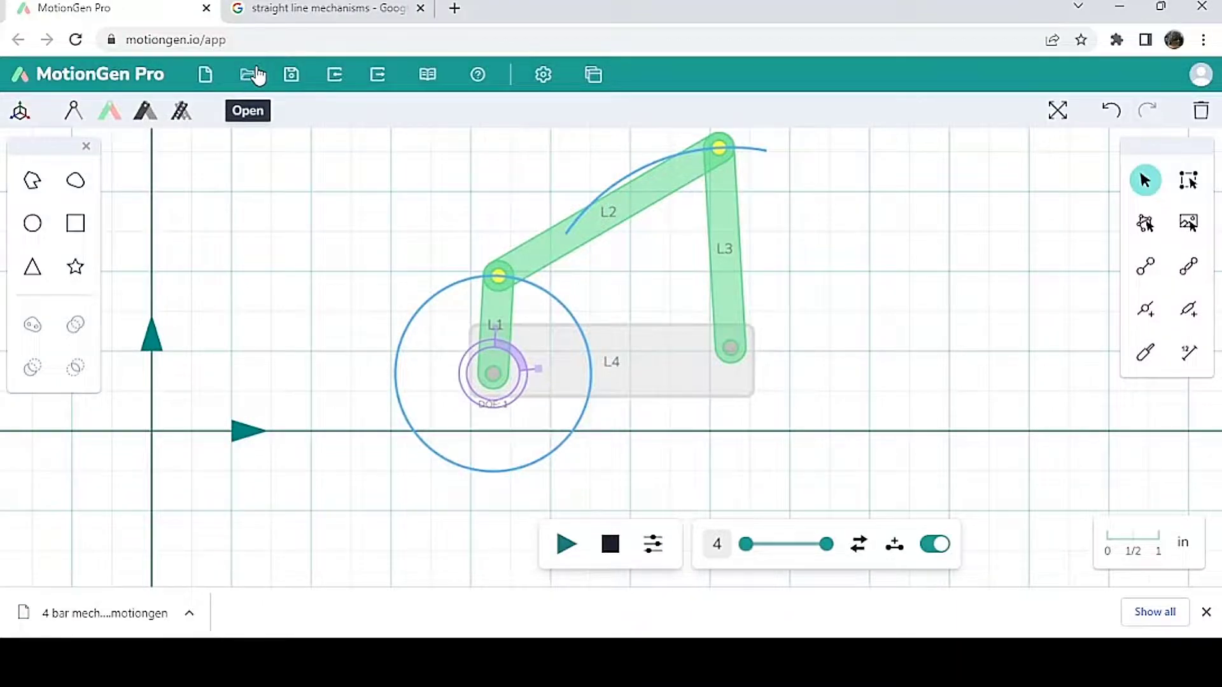
{"action": "left_click", "coordinate": [254, 74]}
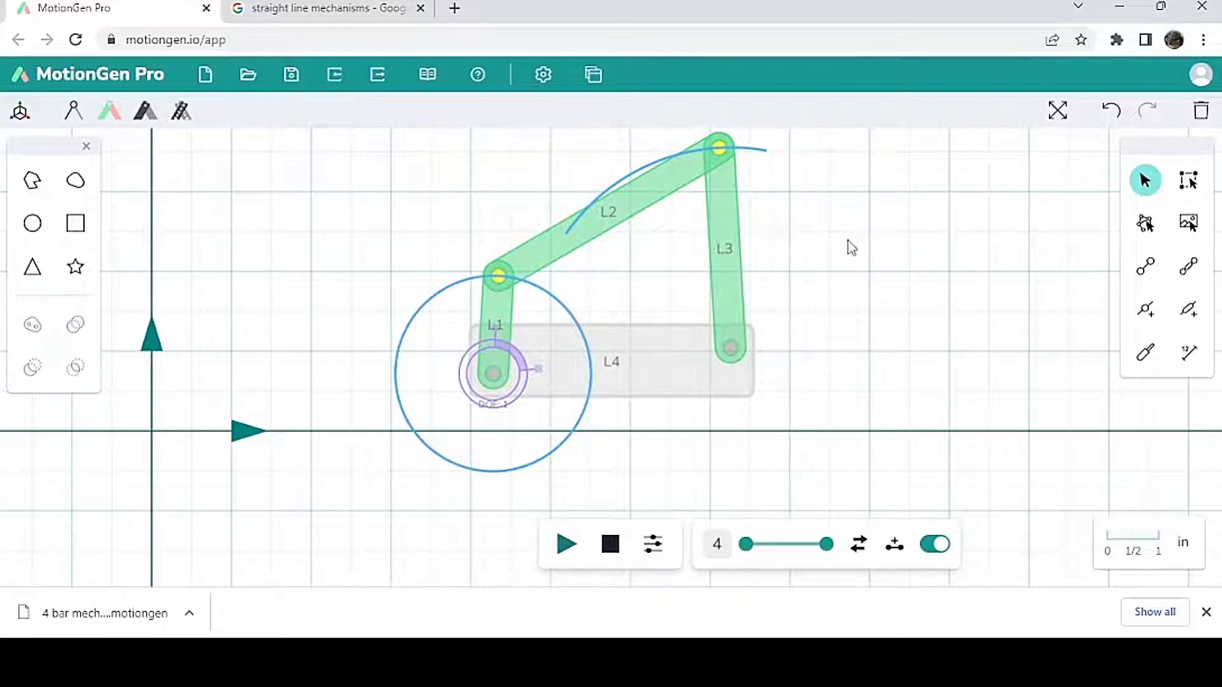
{"action": "left_click_drag", "start_coordinate": [848, 240], "coordinate": [848, 291]}
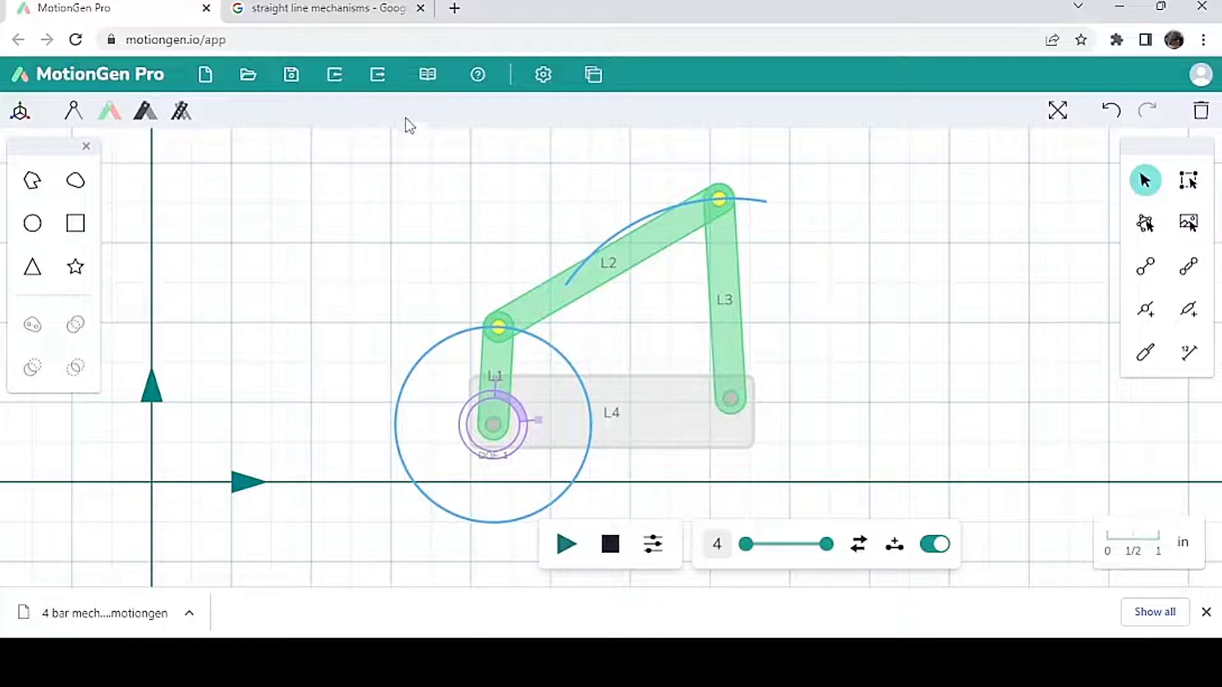
Import the picture of mechanisms (a), (b) and (c) as an image onto the canvas
{"action": "left_click", "coordinate": [336, 78]}
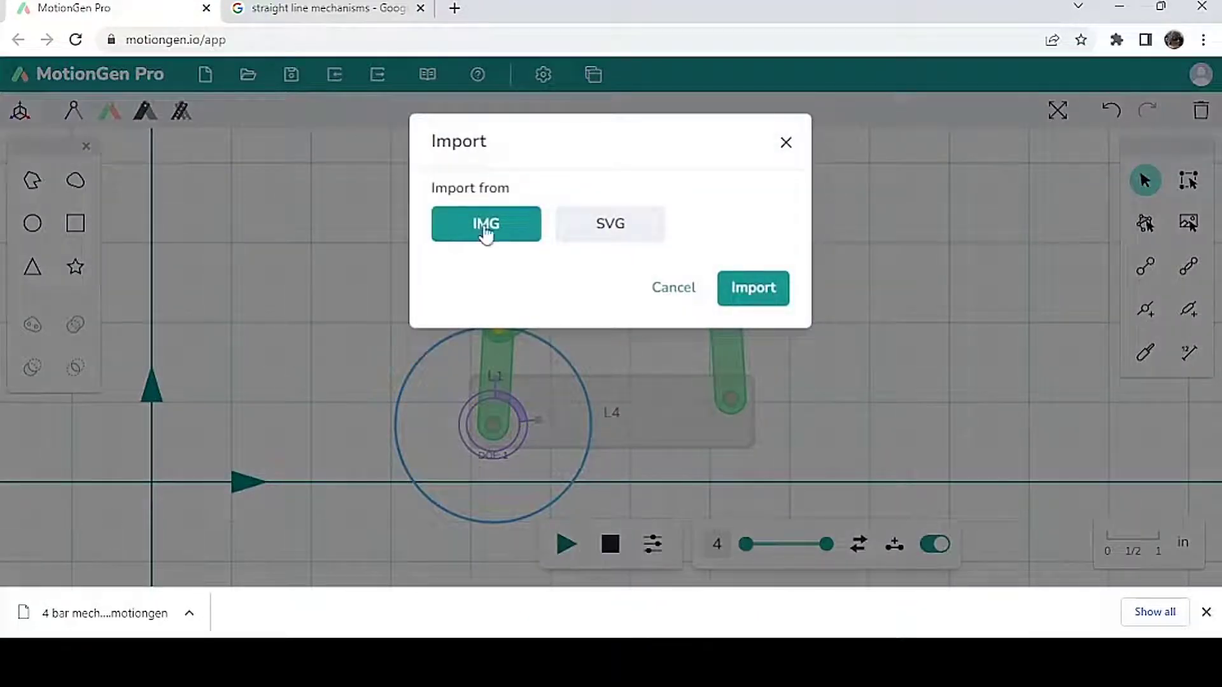
{"action": "left_click", "coordinate": [751, 294]}
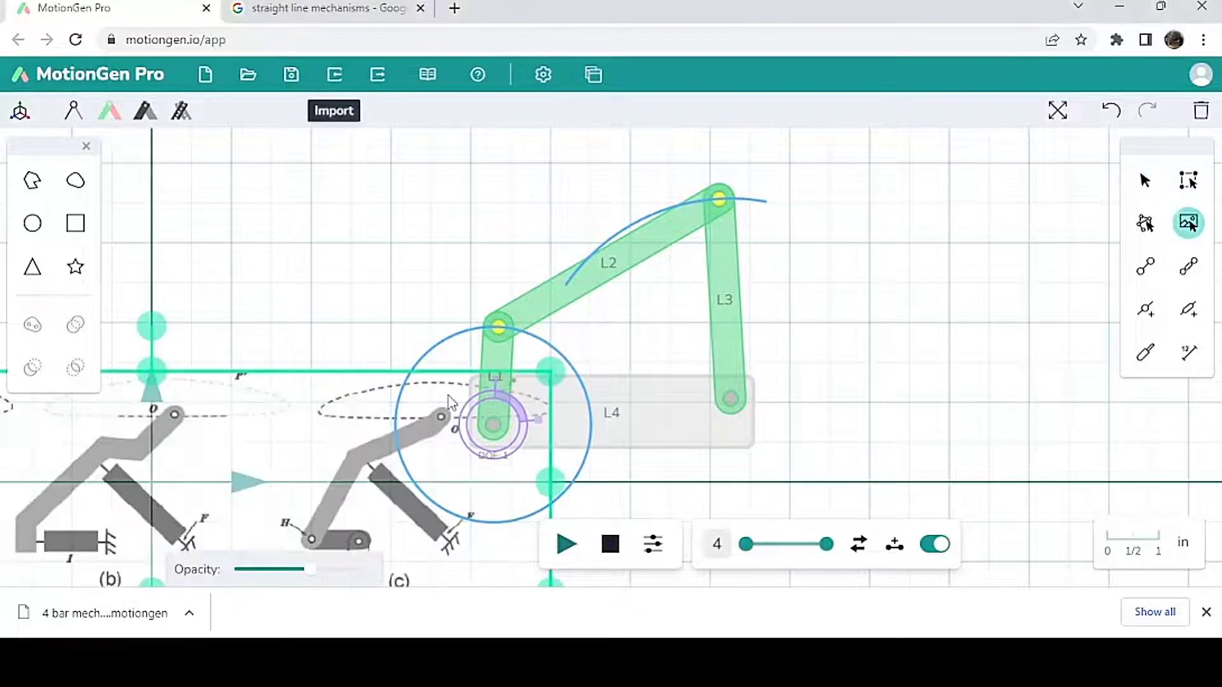
{"action": "left_click", "coordinate": [689, 428]}
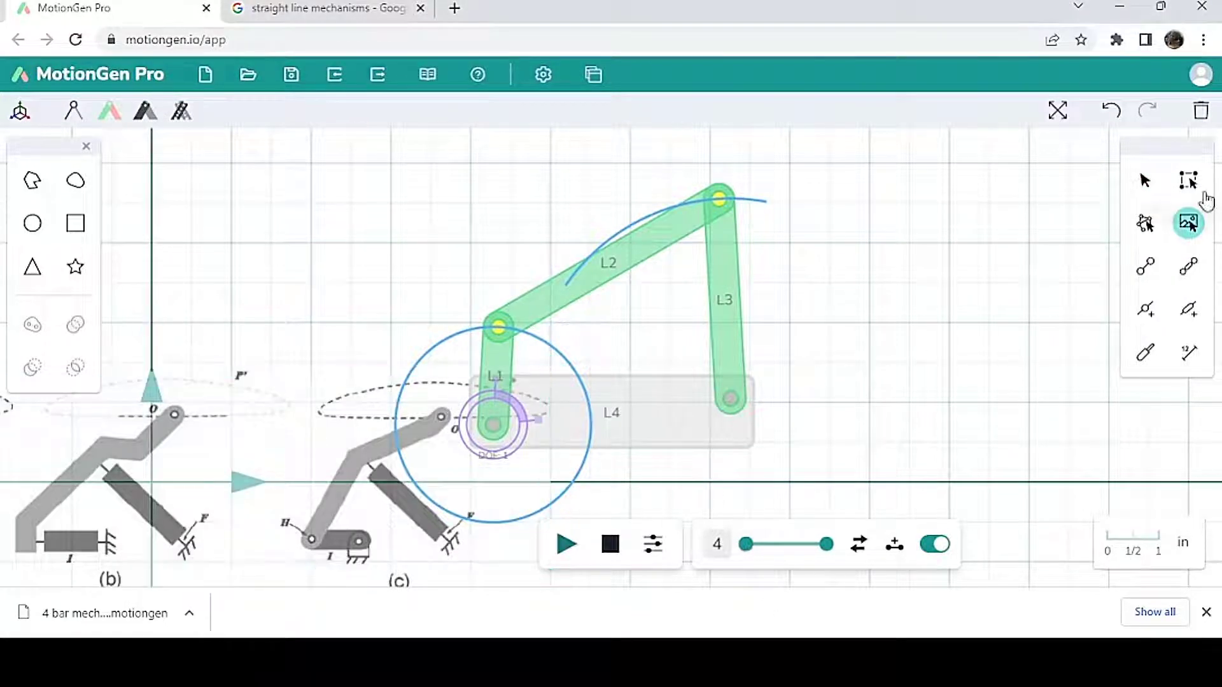
Select the whole existing four-bar linkage and delete it, keeping the imported image
{"action": "left_click", "coordinate": [1188, 180]}
{"action": "left_click_drag", "start_coordinate": [433, 189], "coordinate": [755, 474]}
{"action": "left_click", "coordinate": [1200, 111]}
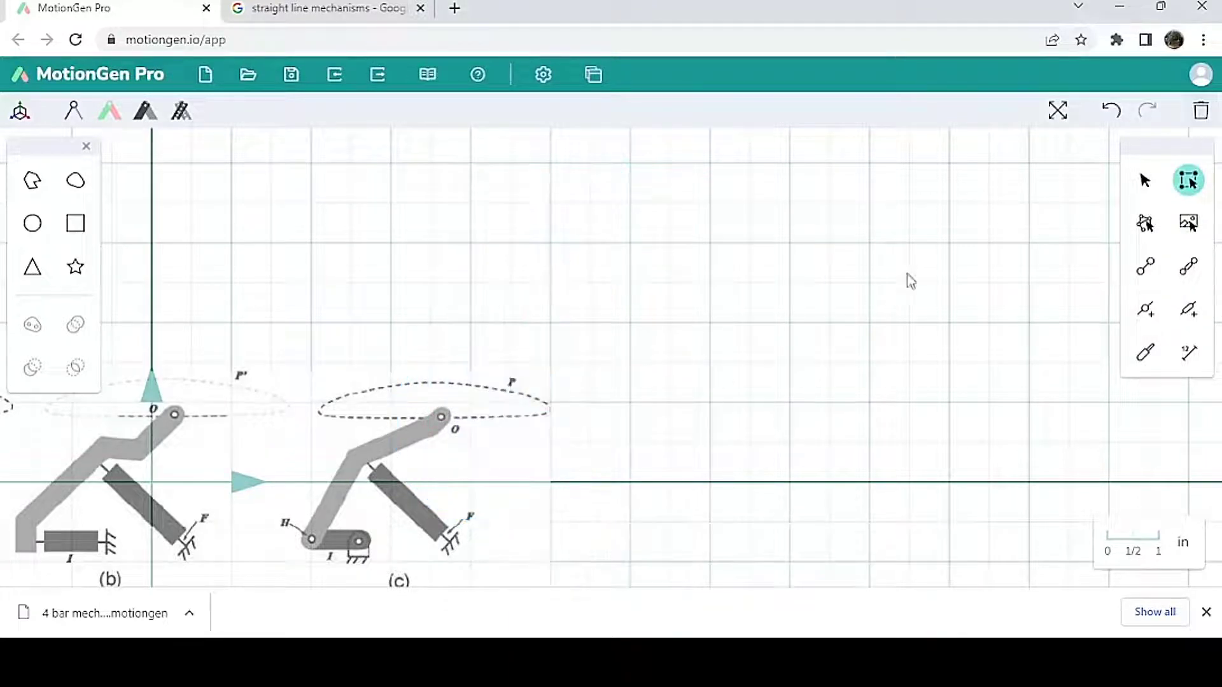
Reposition the imported image to the right of the vertical axis so that all three mechanisms are in view
{"action": "left_click", "coordinate": [1145, 181]}
{"action": "left_click_drag", "start_coordinate": [709, 346], "coordinate": [826, 261]}
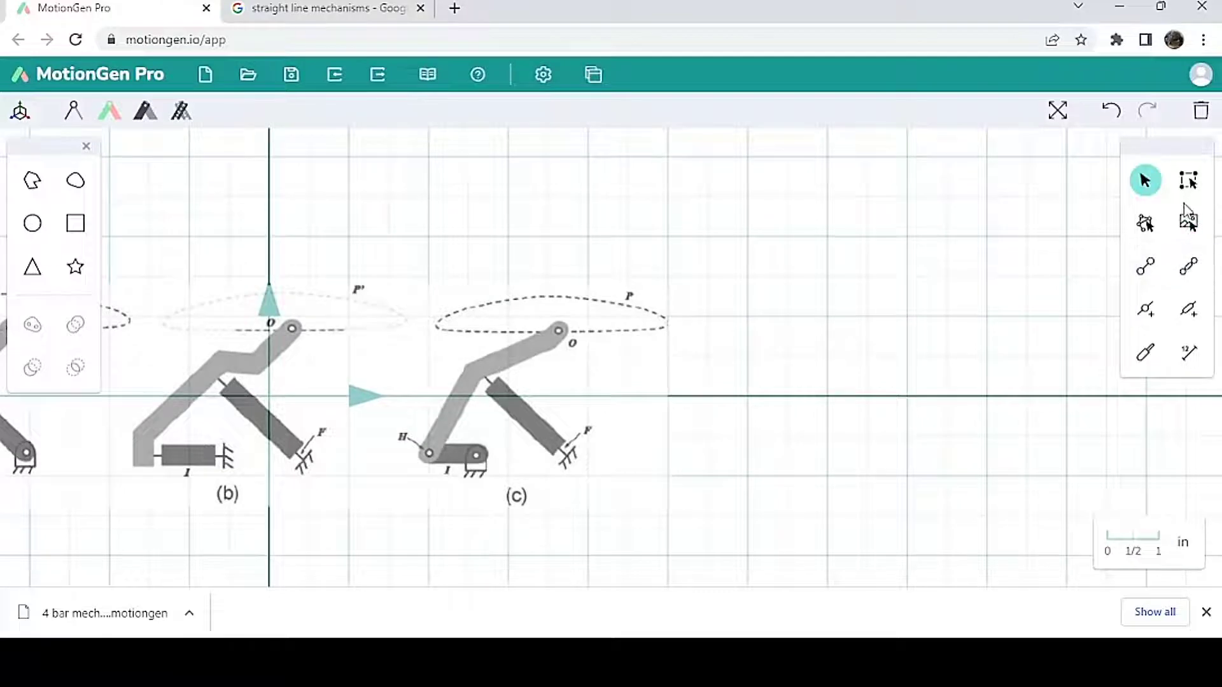
{"action": "left_click", "coordinate": [1182, 233]}
{"action": "left_click", "coordinate": [445, 369]}
{"action": "left_click_drag", "start_coordinate": [414, 390], "coordinate": [821, 301]}
{"action": "left_click", "coordinate": [675, 521]}
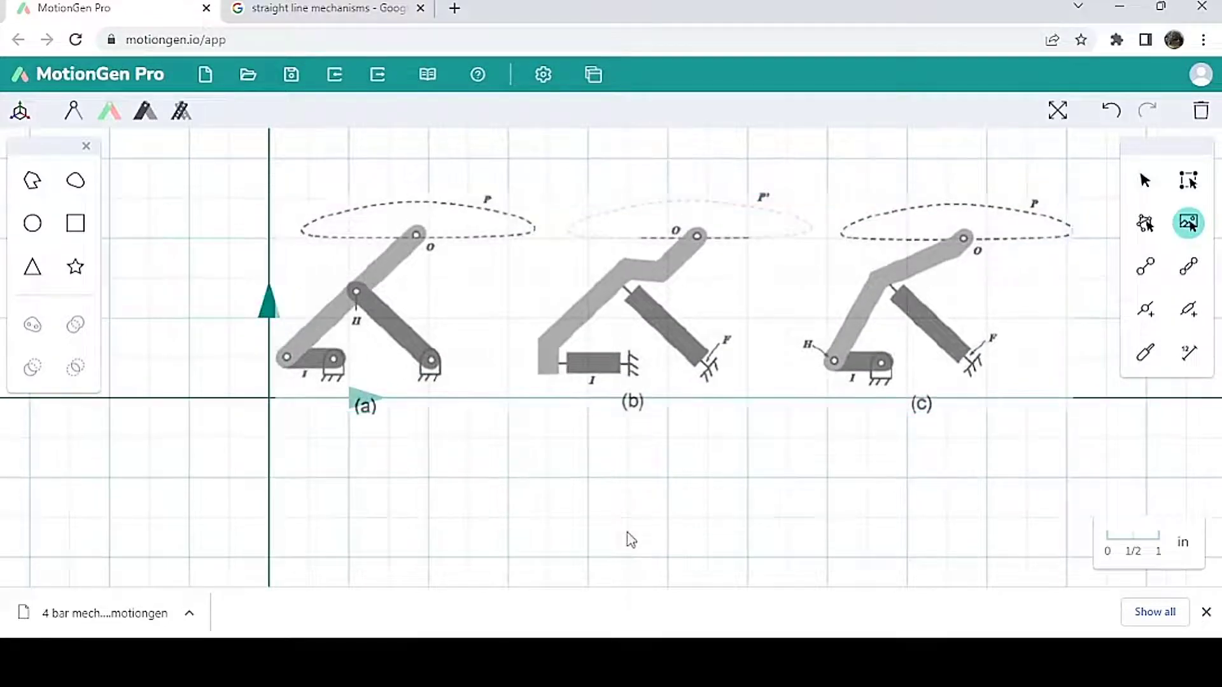
{"action": "left_click", "coordinate": [1144, 181]}
{"action": "left_click_drag", "start_coordinate": [697, 499], "coordinate": [655, 531]}
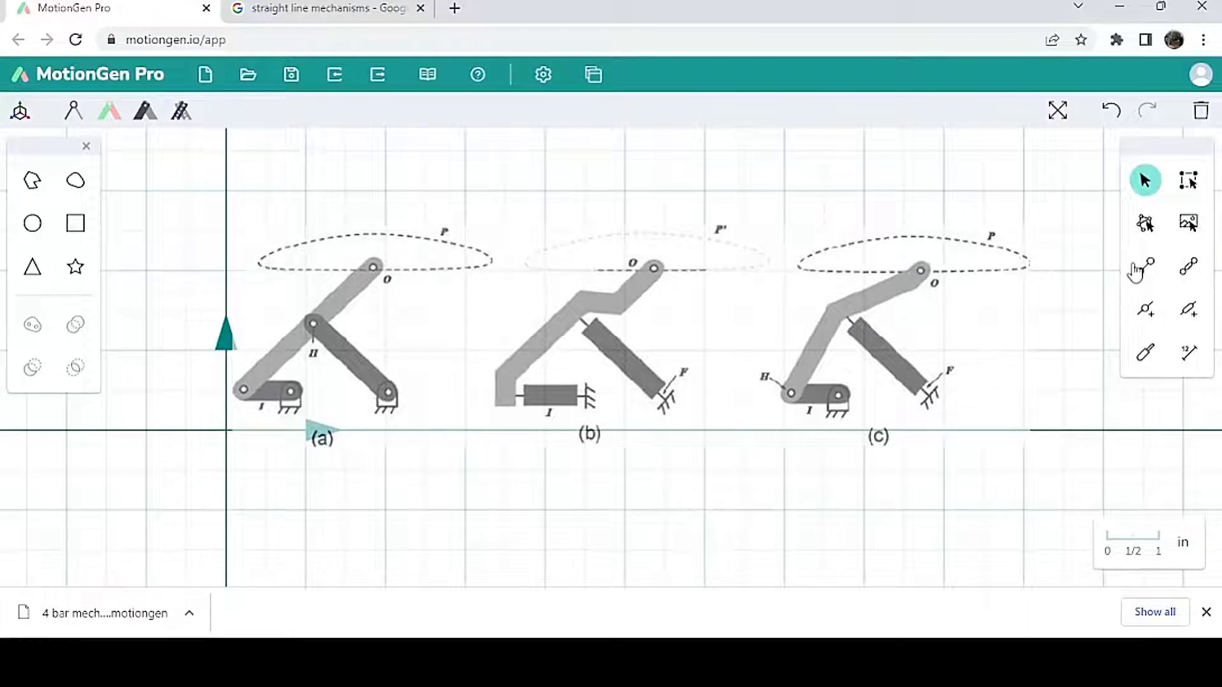
Draw two connected links over mechanism (a): the short crank from its ground pivot, and the long coupler up to point O
{"action": "left_click", "coordinate": [1145, 267]}
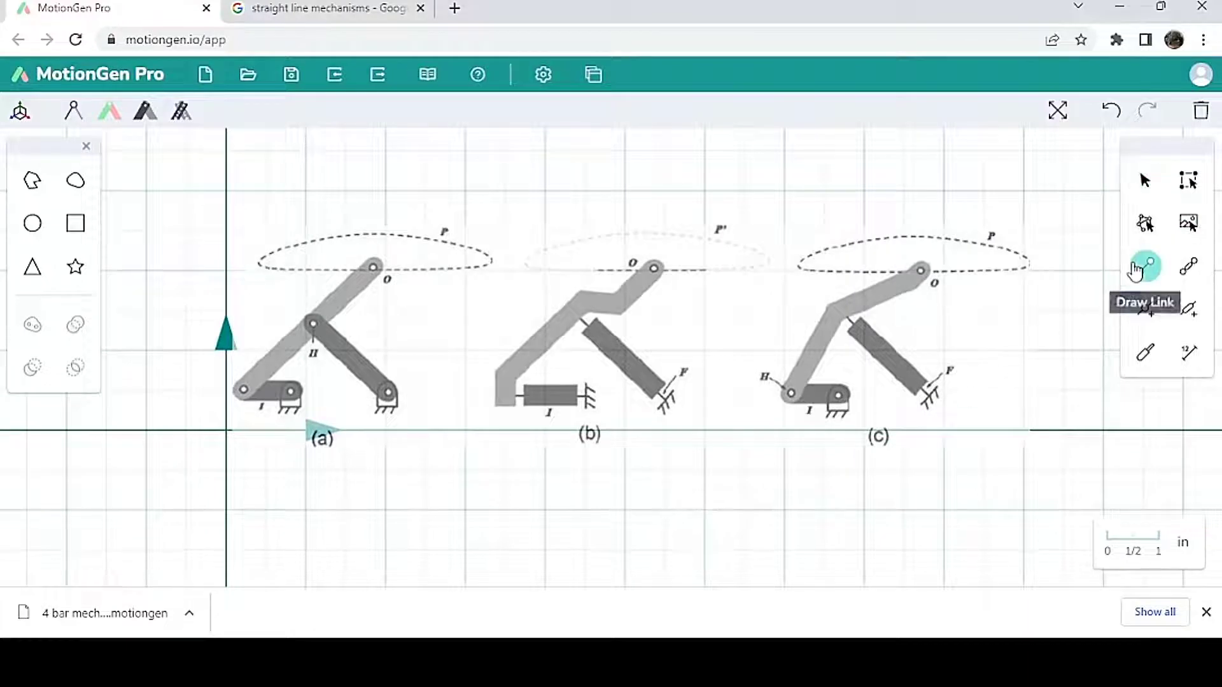
{"action": "left_click", "coordinate": [293, 393]}
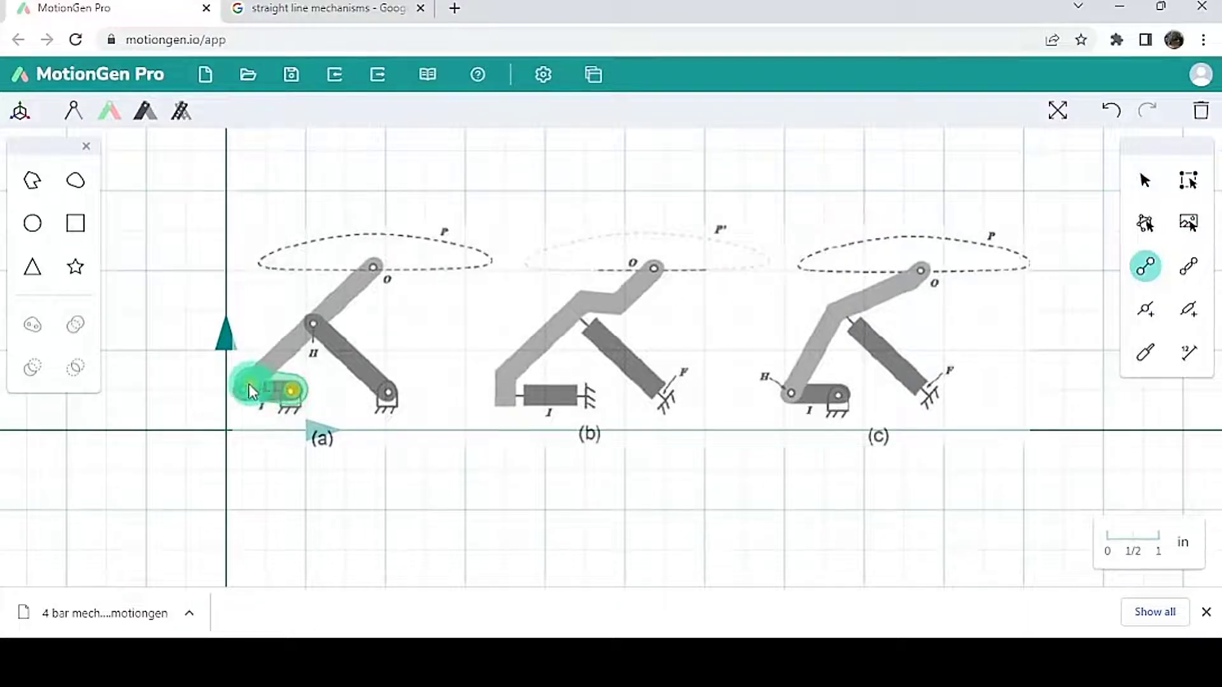
{"action": "left_click", "coordinate": [245, 390]}
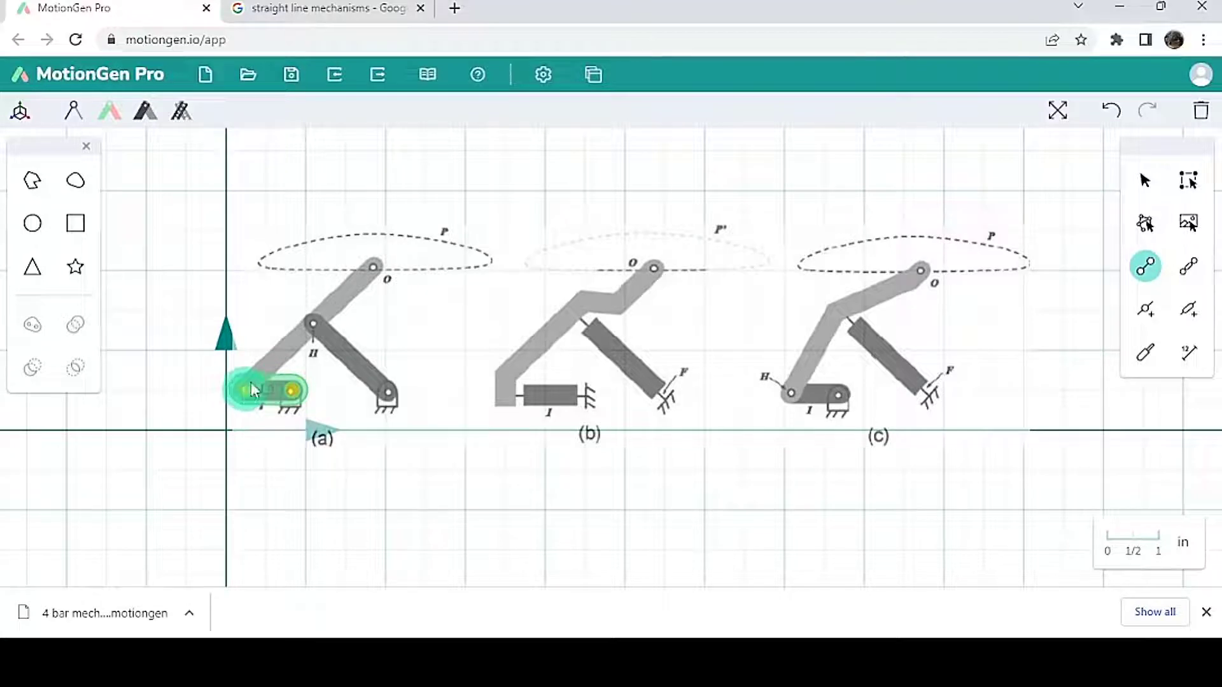
{"action": "left_click", "coordinate": [377, 271]}
{"action": "key", "text": "Escape"}
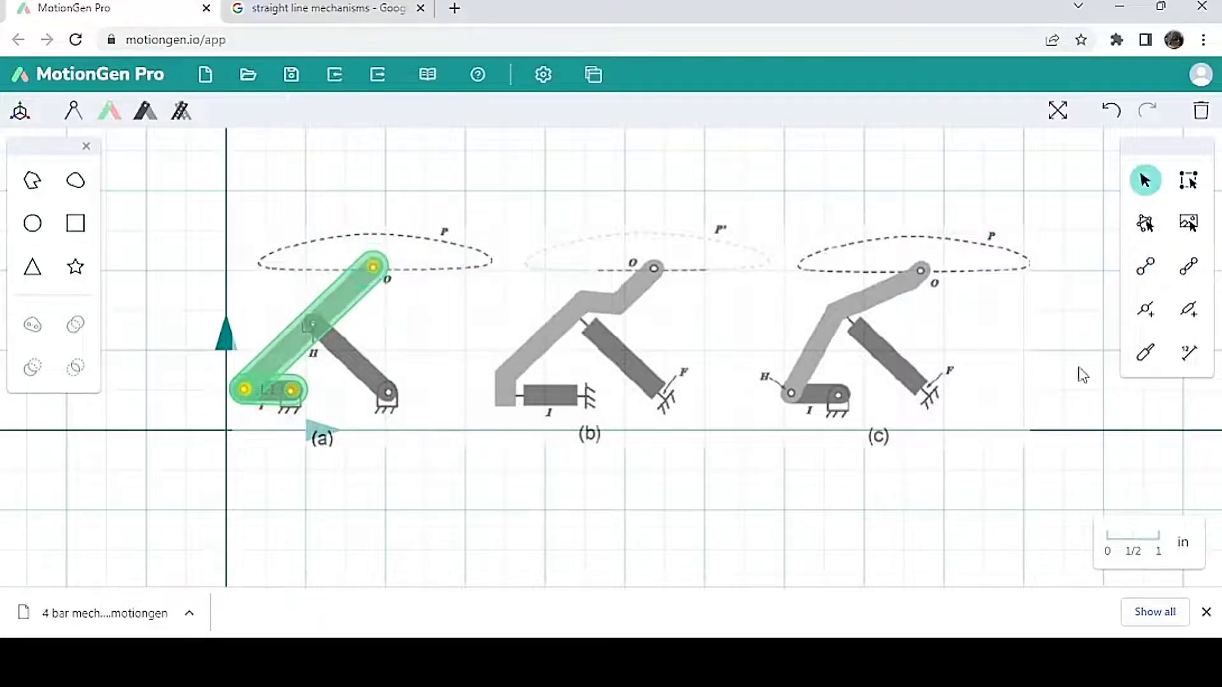
Add a joint on the coupler at point H and draw a link from it to the other ground pivot of mechanism (a)
{"action": "left_click", "coordinate": [1145, 310]}
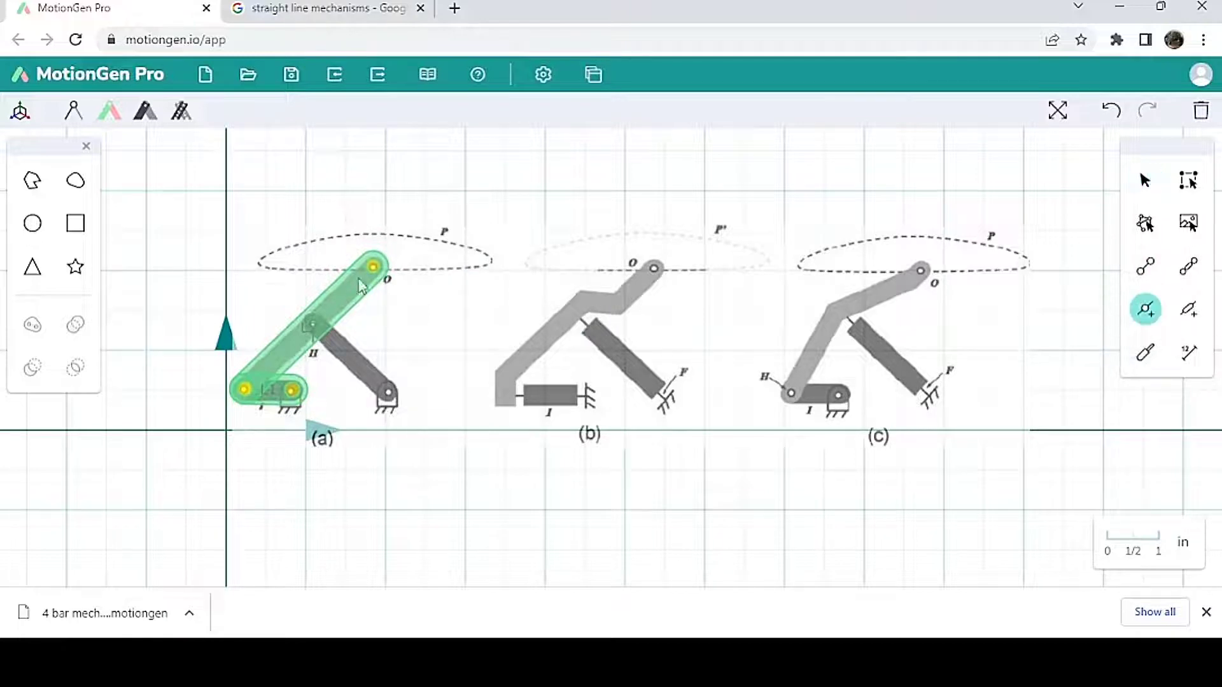
{"action": "left_click", "coordinate": [310, 328]}
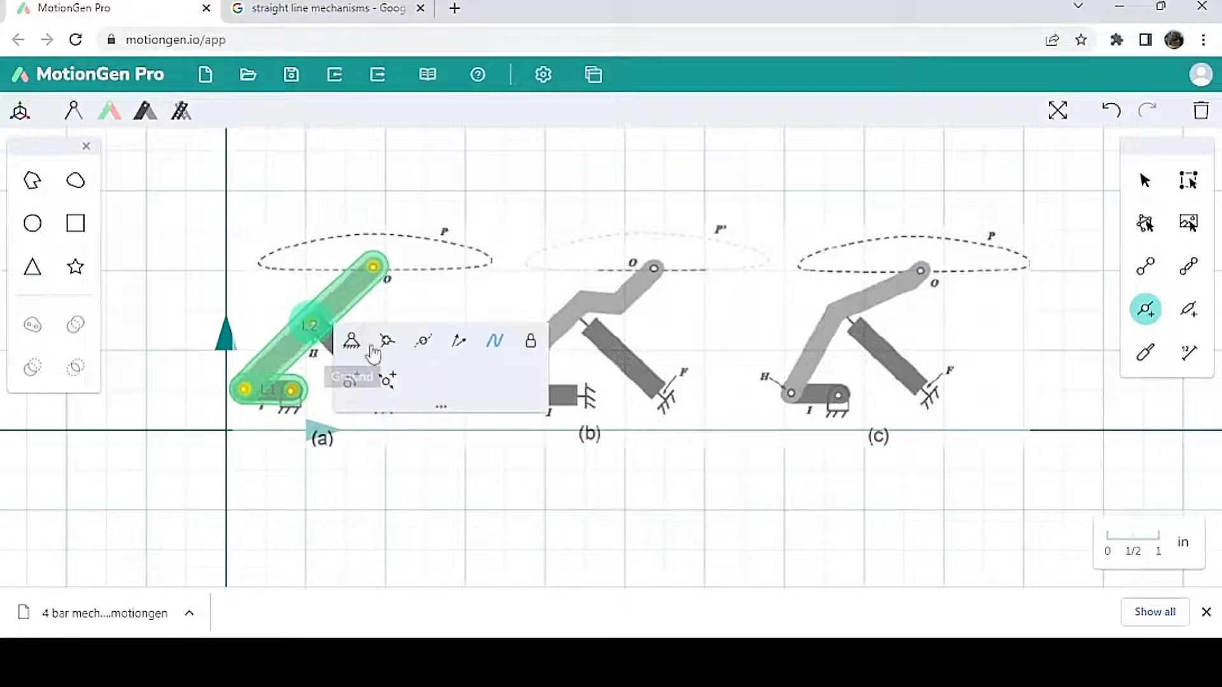
{"action": "left_click", "coordinate": [1145, 266]}
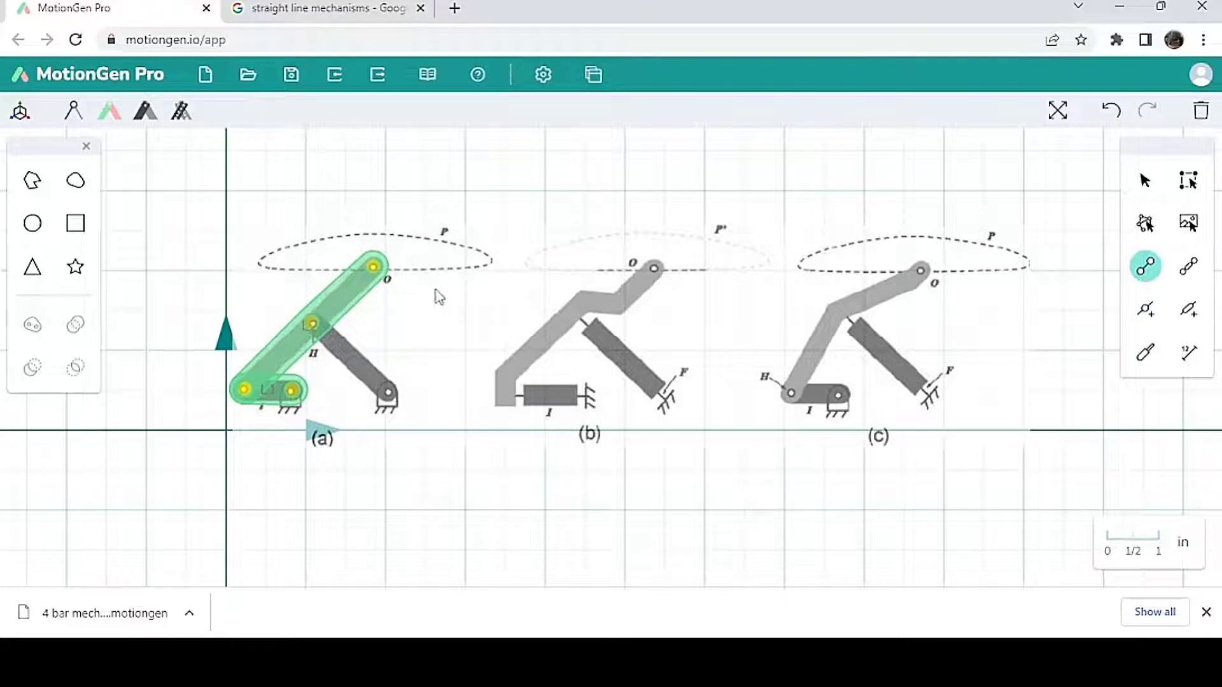
{"action": "left_click", "coordinate": [311, 324]}
{"action": "left_click", "coordinate": [380, 387]}
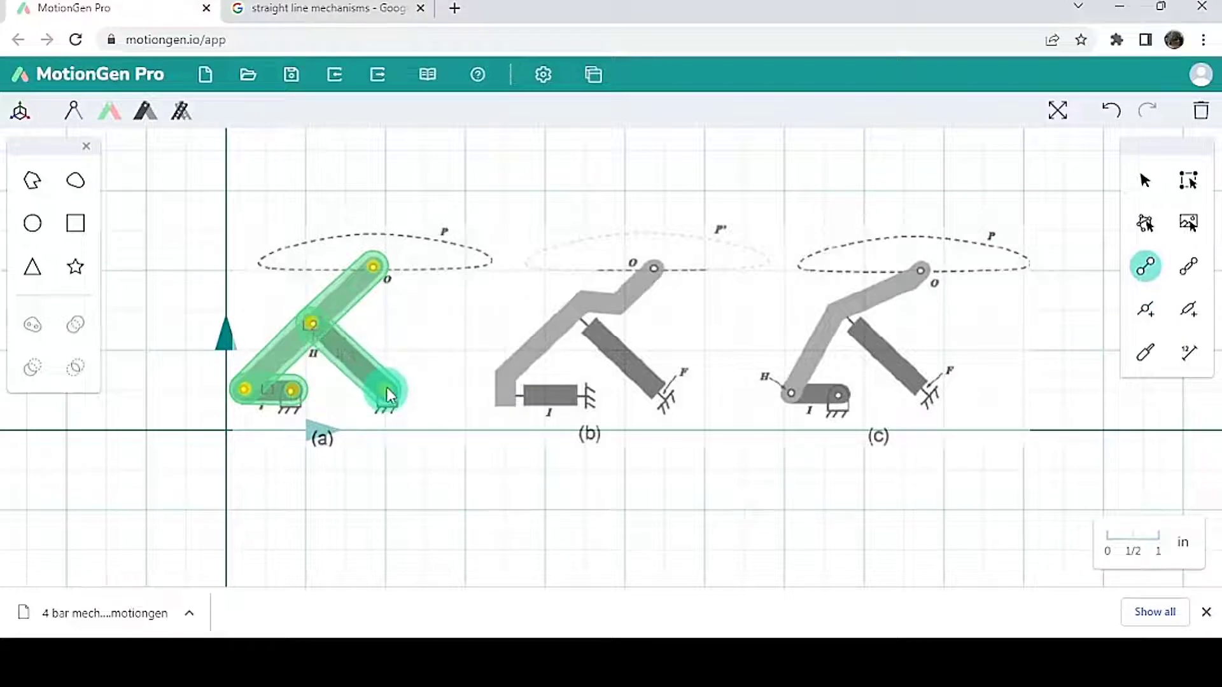
{"action": "left_click", "coordinate": [387, 394]}
{"action": "key", "text": "Escape"}
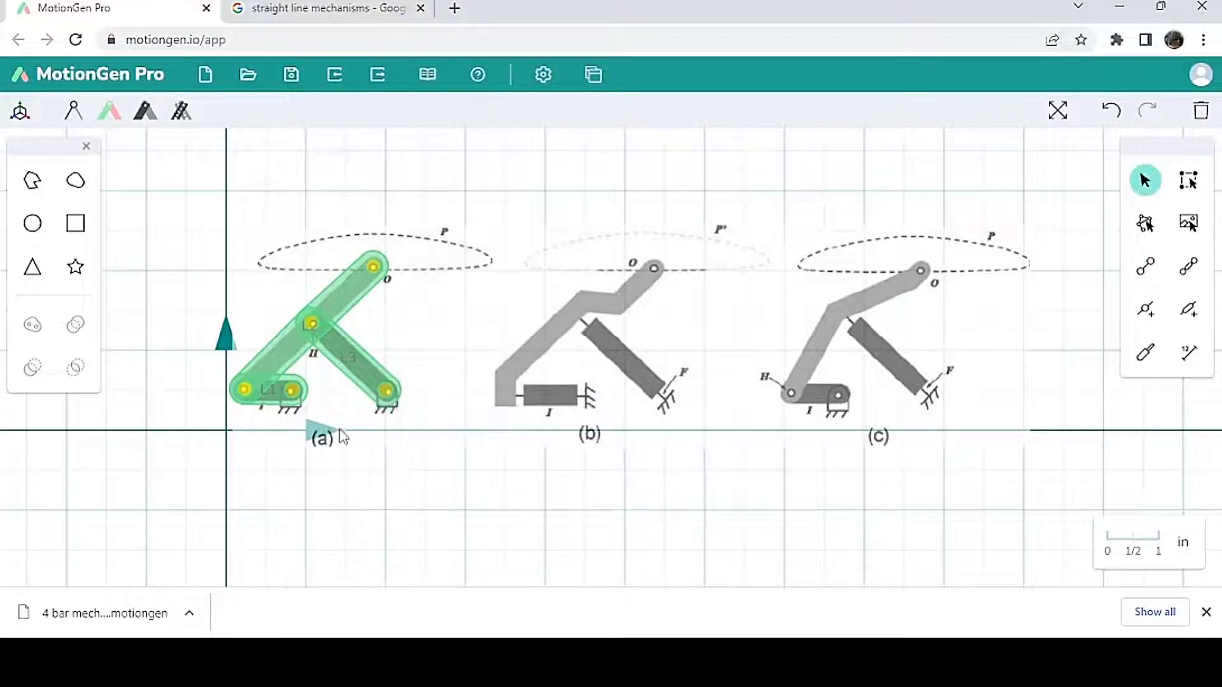
Ground the crank's fixed pivot and move the ground link's other end onto the free end of the link from H
{"action": "left_click", "coordinate": [293, 392]}
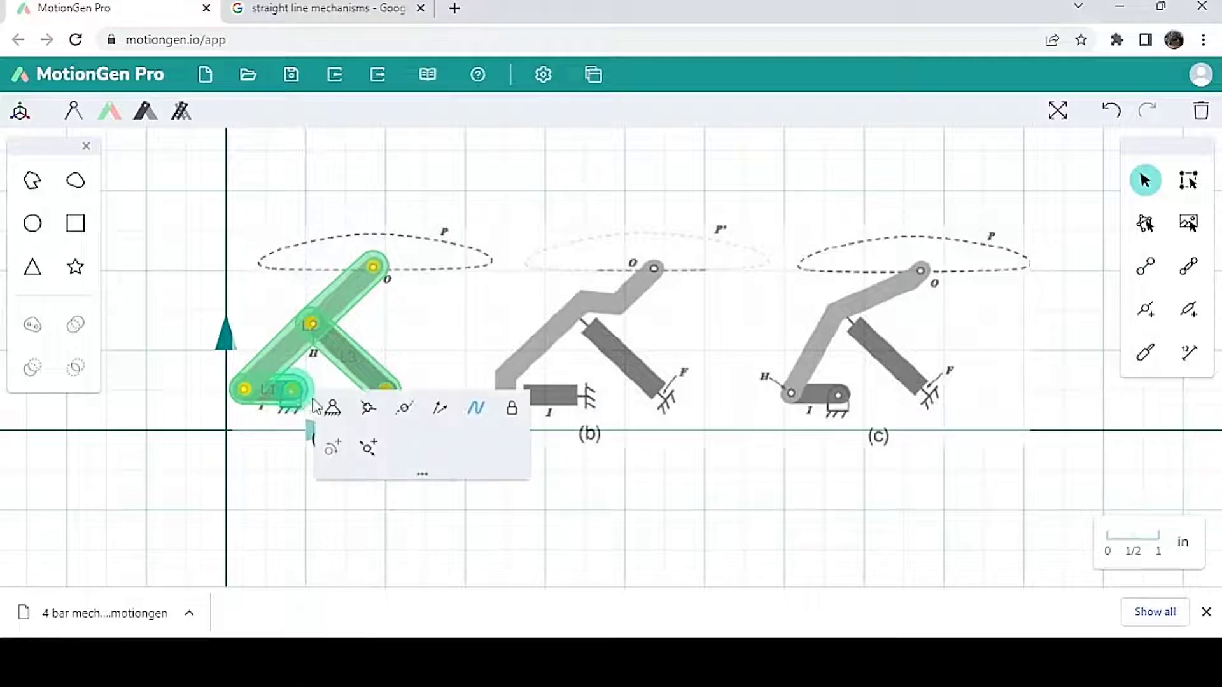
{"action": "left_click", "coordinate": [329, 411]}
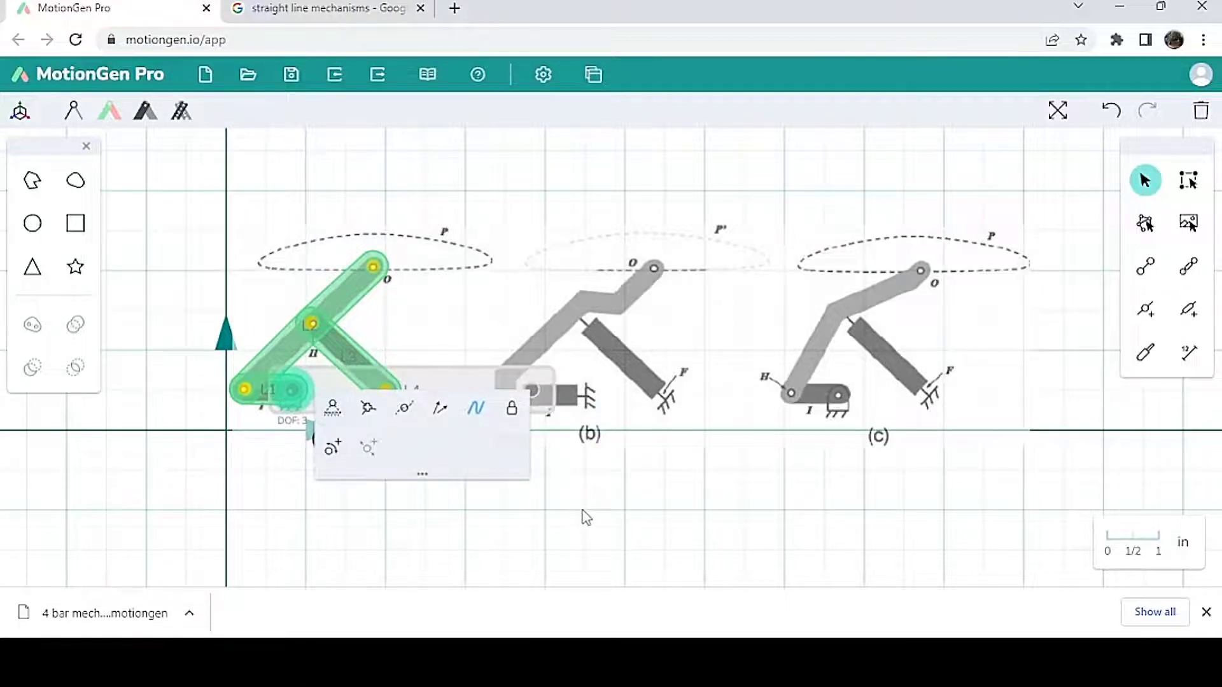
{"action": "left_click", "coordinate": [576, 487]}
{"action": "left_click_drag", "start_coordinate": [532, 391], "coordinate": [385, 393]}
{"action": "left_click", "coordinate": [384, 392]}
{"action": "left_click", "coordinate": [350, 505]}
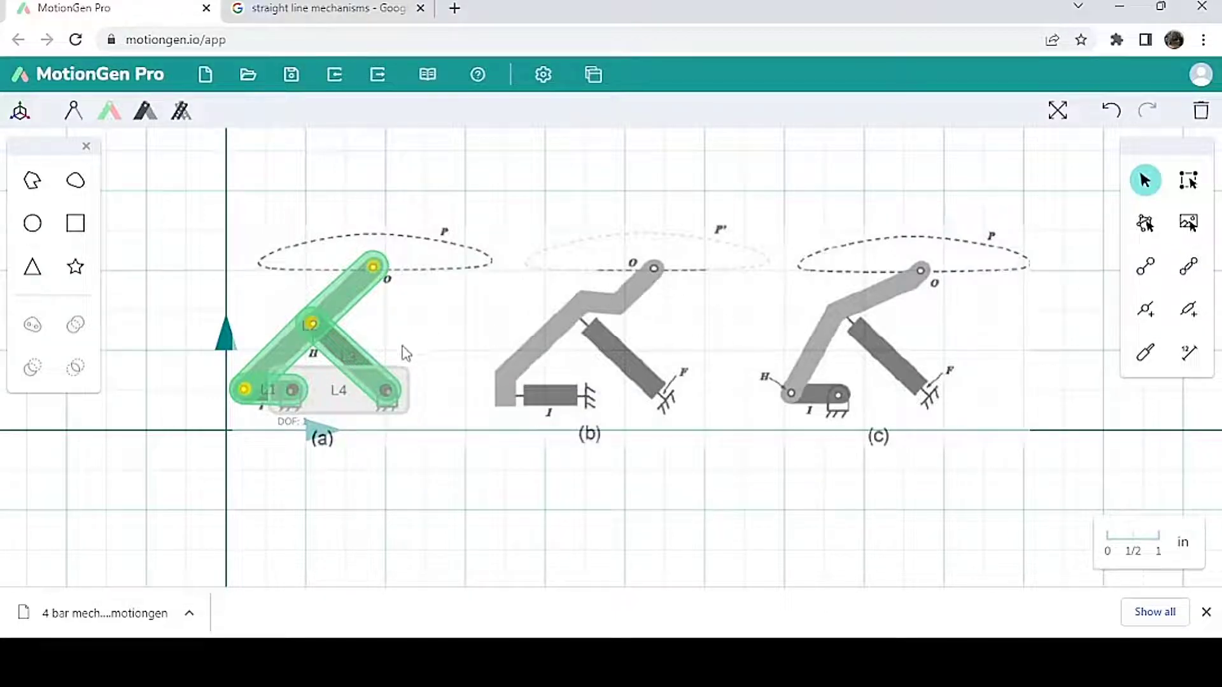
Add a rotary actuator at the crank's ground pivot and shift the coupler's end joint at O slightly to adjust its traced curve
{"action": "left_click", "coordinate": [297, 392]}
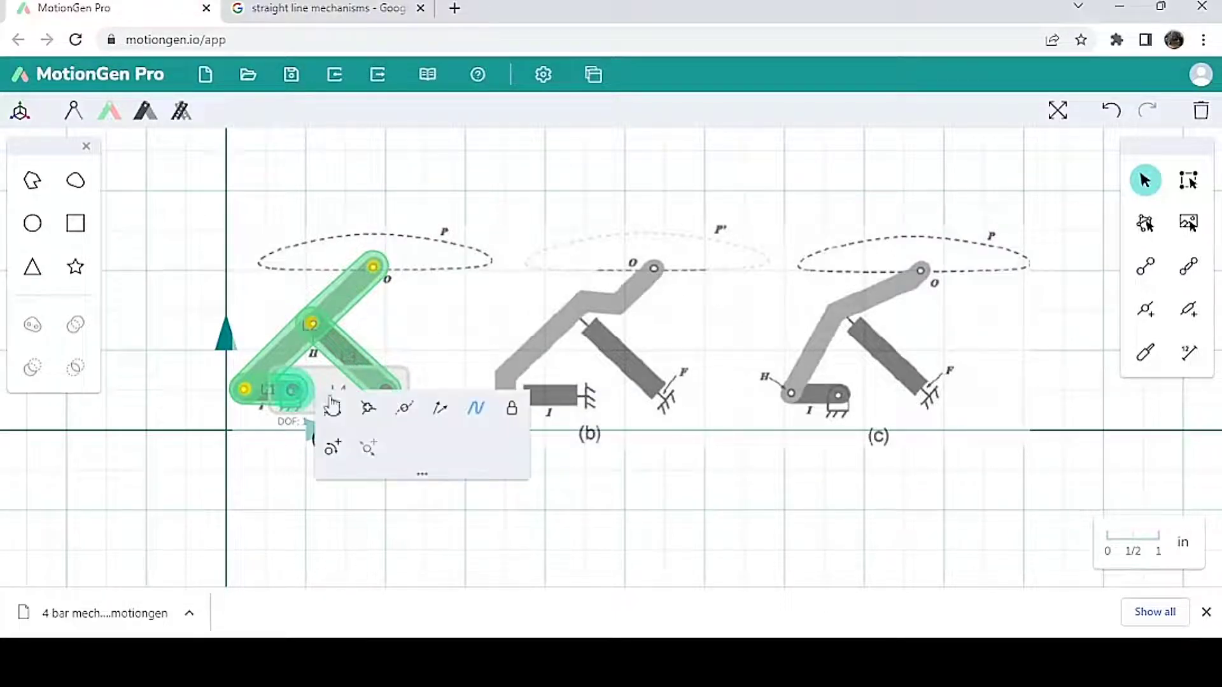
{"action": "left_click", "coordinate": [335, 446]}
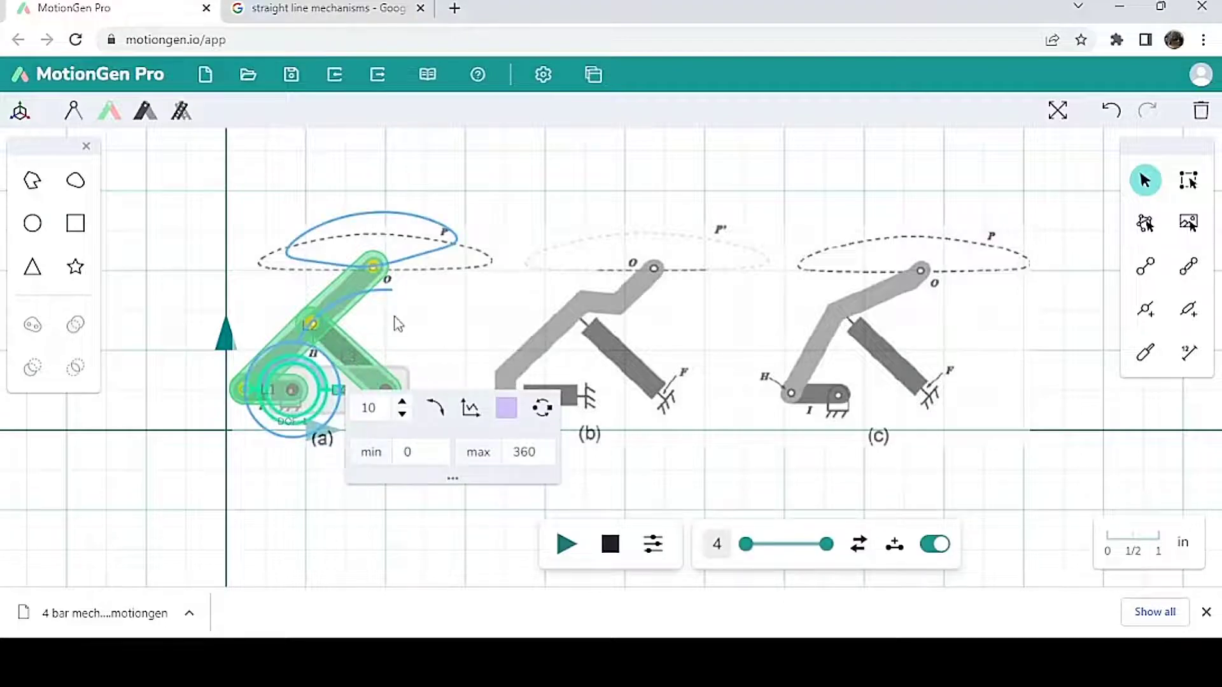
{"action": "left_click", "coordinate": [375, 273]}
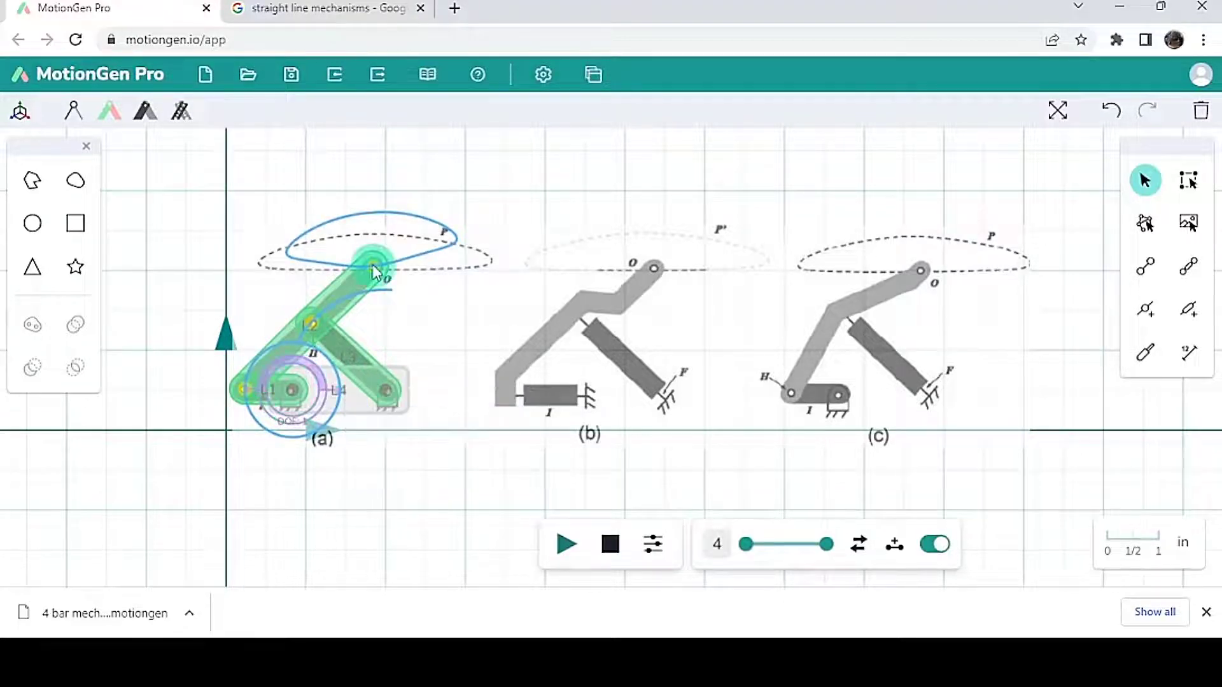
{"action": "mouse_move", "coordinate": [376, 270]}
{"action": "left_mouse_down"}
{"action": "mouse_move", "coordinate": [395, 264]}
{"action": "mouse_move", "coordinate": [355, 275]}
{"action": "mouse_move", "coordinate": [368, 262]}
{"action": "left_mouse_up"}
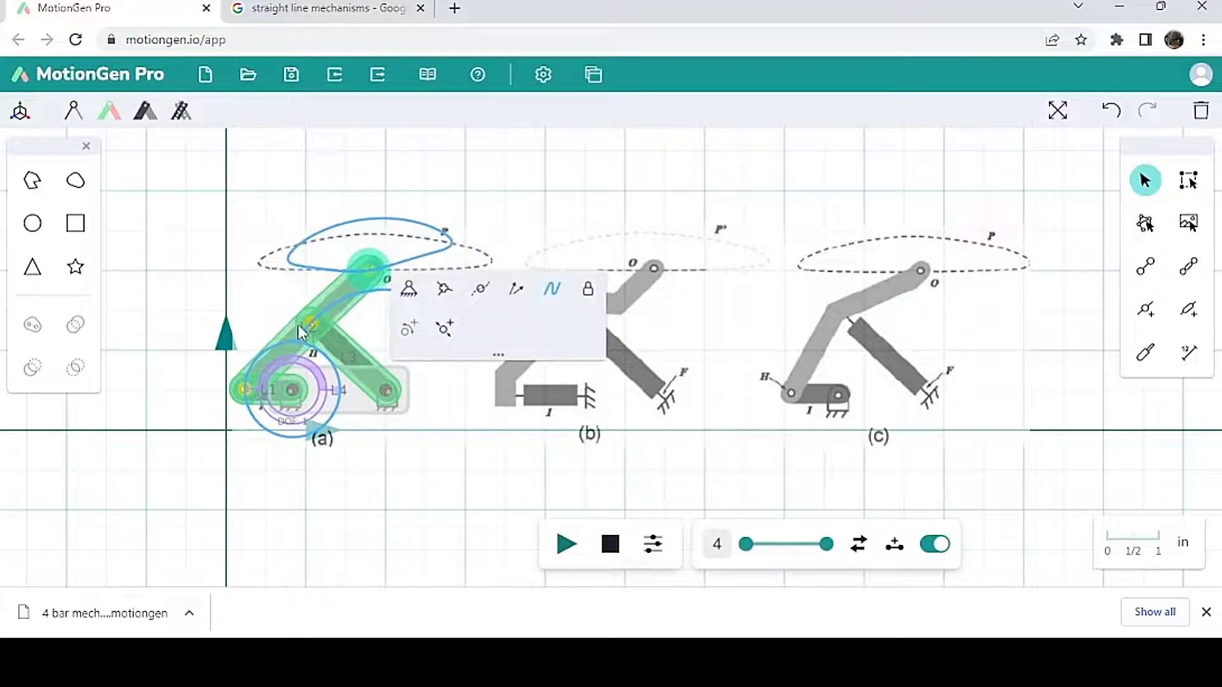
Select the imported reference image and delete it, keeping the linkage
{"action": "left_click", "coordinate": [1155, 226]}
{"action": "left_click", "coordinate": [1189, 180]}
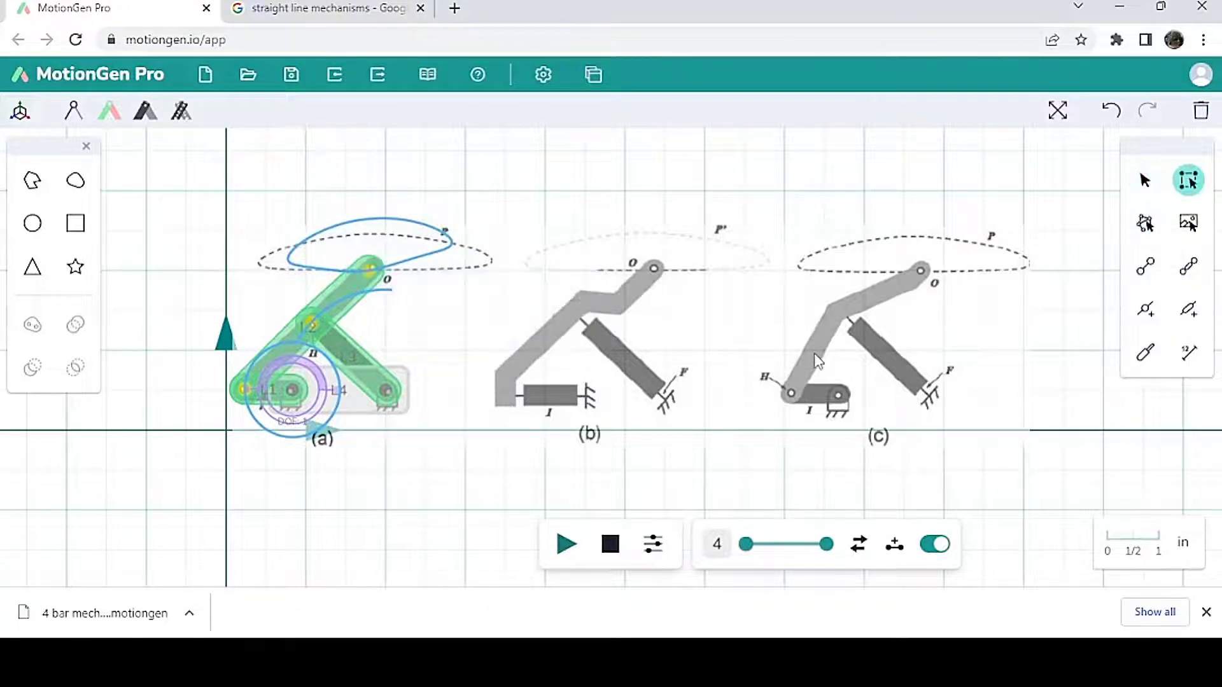
{"action": "left_click", "coordinate": [1188, 222]}
{"action": "left_click", "coordinate": [1025, 319]}
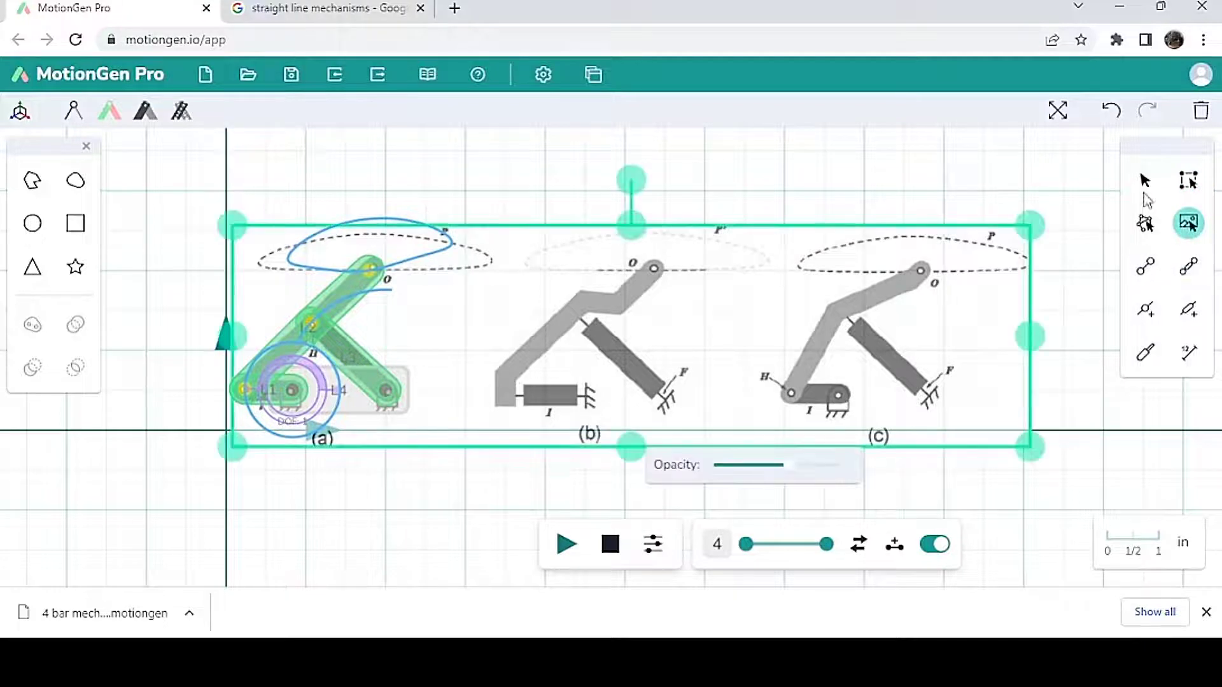
{"action": "left_click", "coordinate": [1201, 110]}
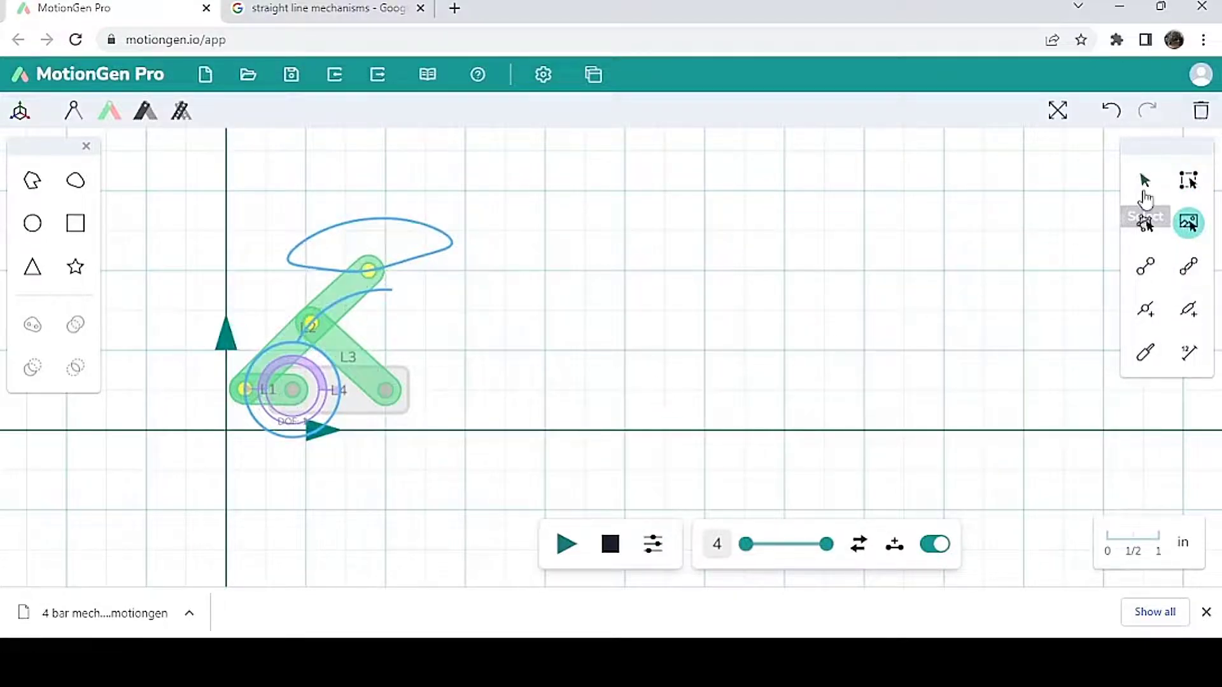
Use Mech-Select to pick the straight-line linkage and delete it from the canvas
{"action": "left_click", "coordinate": [1155, 224]}
{"action": "left_click_drag", "start_coordinate": [254, 227], "coordinate": [542, 217]}
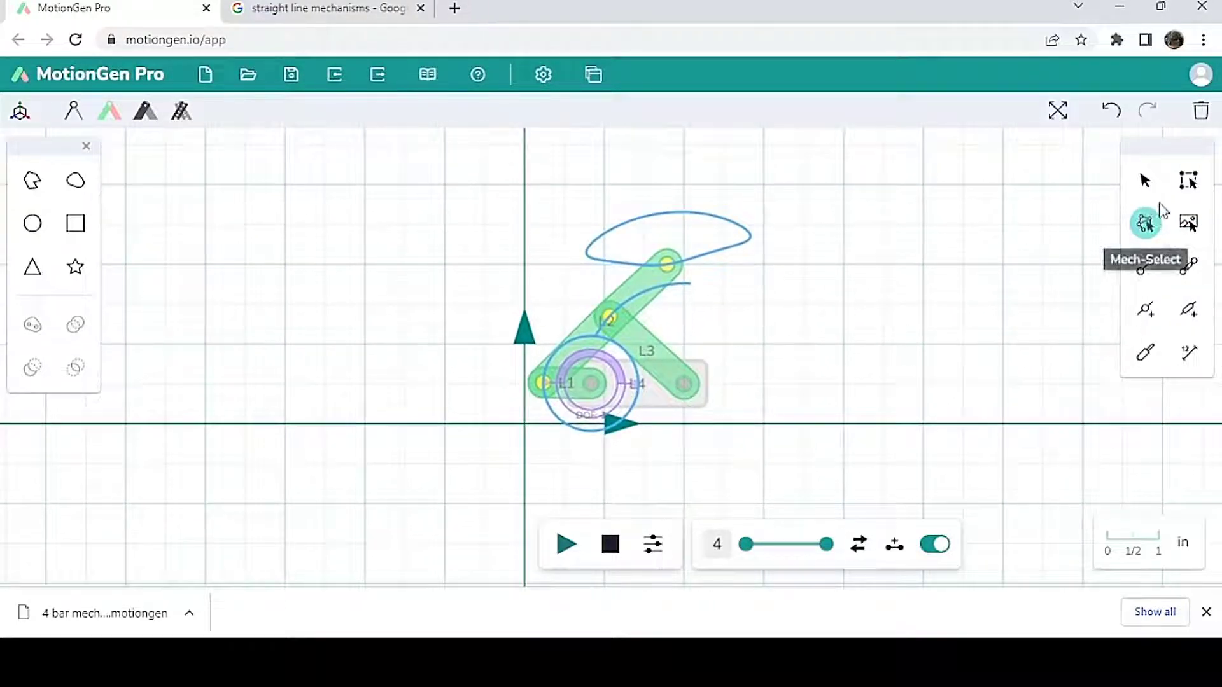
{"action": "left_click", "coordinate": [595, 329]}
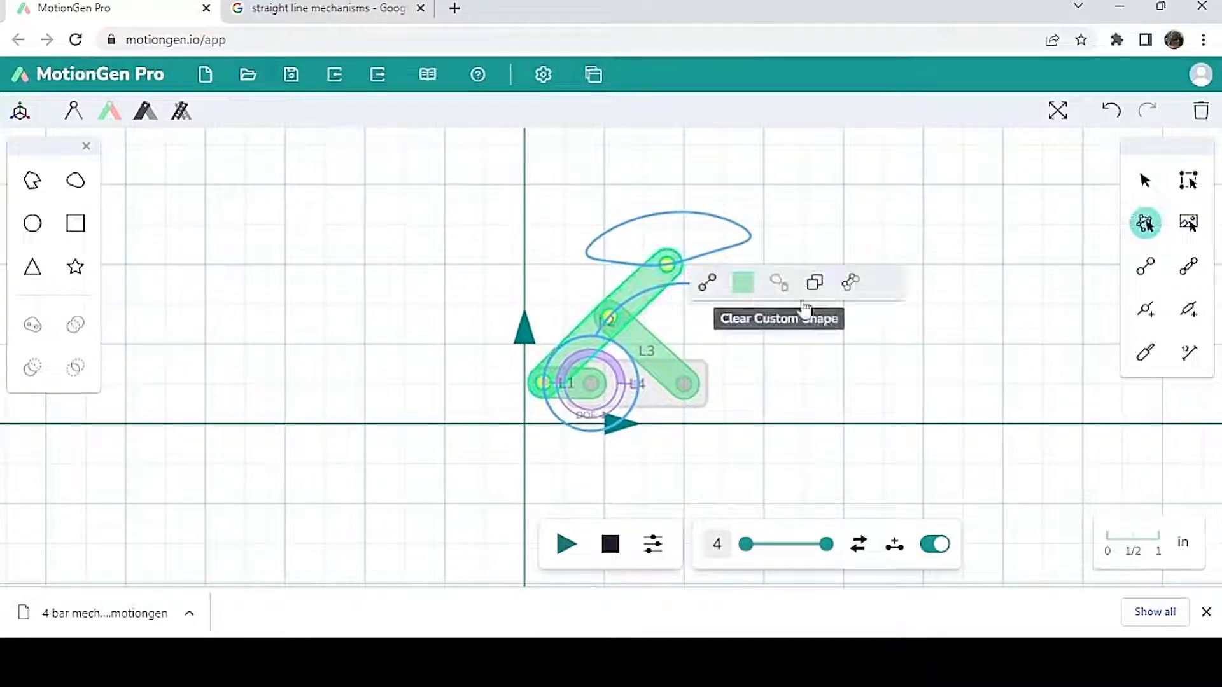
{"action": "left_click", "coordinate": [1200, 114]}
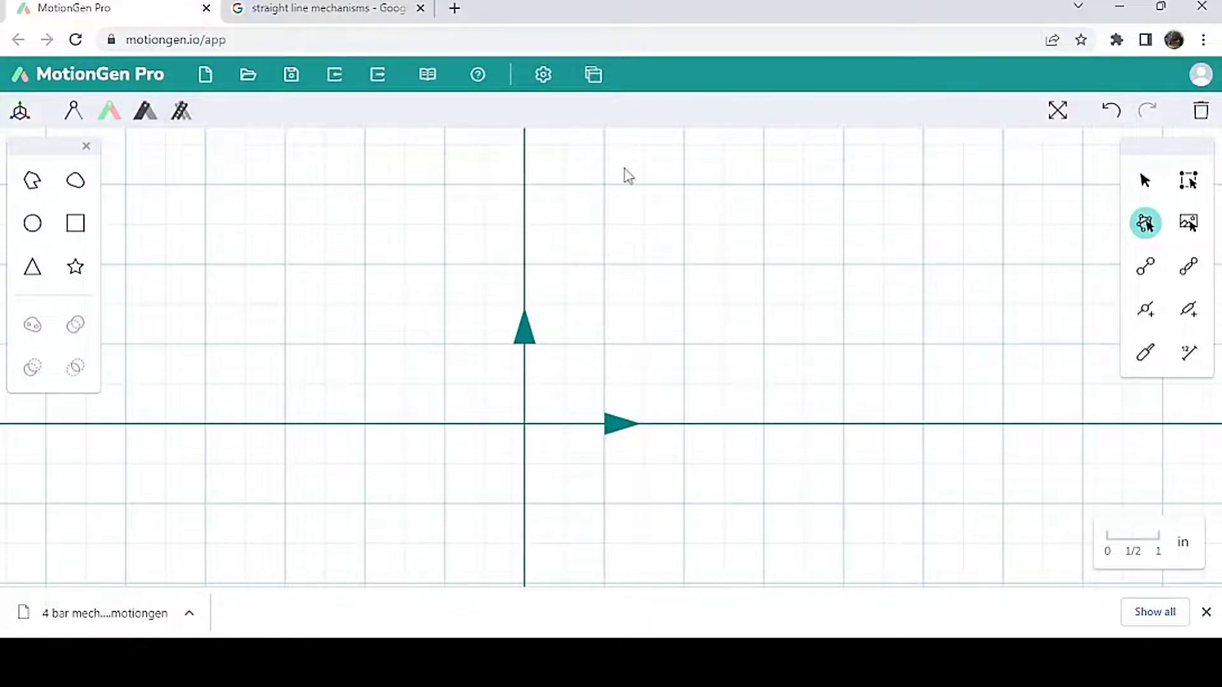
Build a four-bar linkage from links L1, L2 and L3, grounding the lower ends of L1 and L3 on a shared ground link
{"action": "left_click", "coordinate": [1143, 267]}
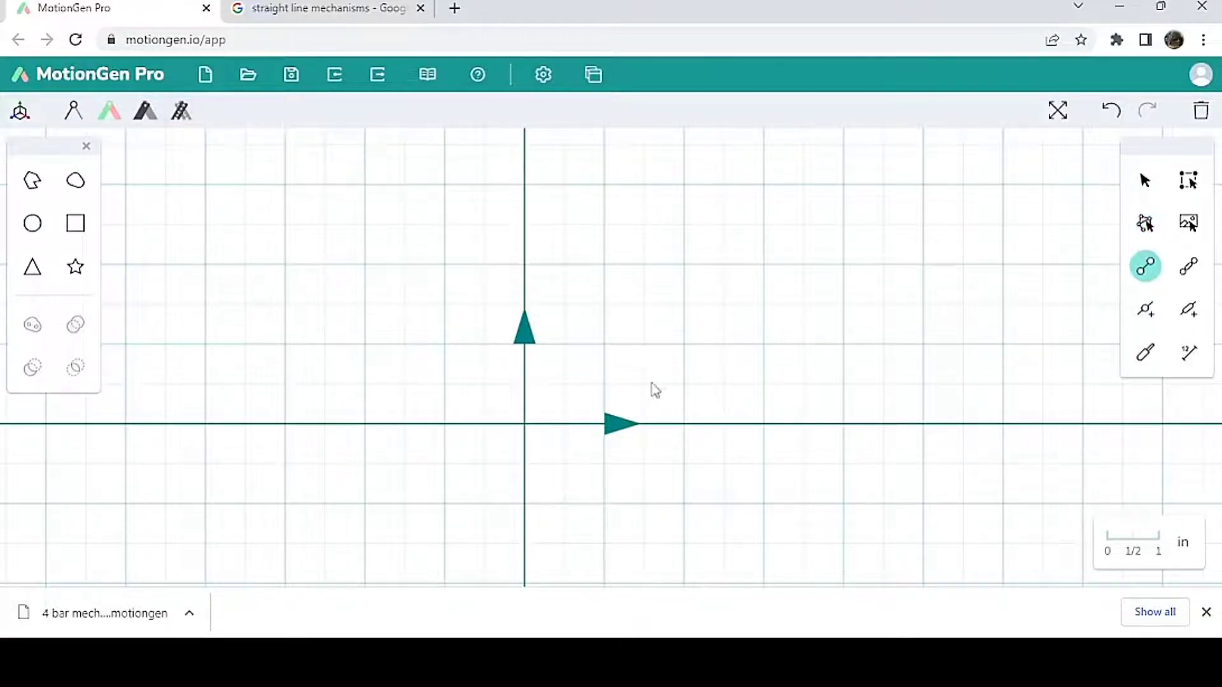
{"action": "mouse_move", "coordinate": [681, 362]}
{"action": "left_mouse_down"}
{"action": "mouse_move", "coordinate": [681, 263]}
{"action": "mouse_move", "coordinate": [721, 258]}
{"action": "mouse_move", "coordinate": [845, 185]}
{"action": "mouse_move", "coordinate": [859, 300]}
{"action": "mouse_move", "coordinate": [843, 385]}
{"action": "left_mouse_up"}
{"action": "key", "text": "Escape"}
{"action": "left_click_drag", "start_coordinate": [683, 376], "coordinate": [685, 387]}
{"action": "left_click", "coordinate": [726, 402]}
{"action": "left_click", "coordinate": [1013, 331]}
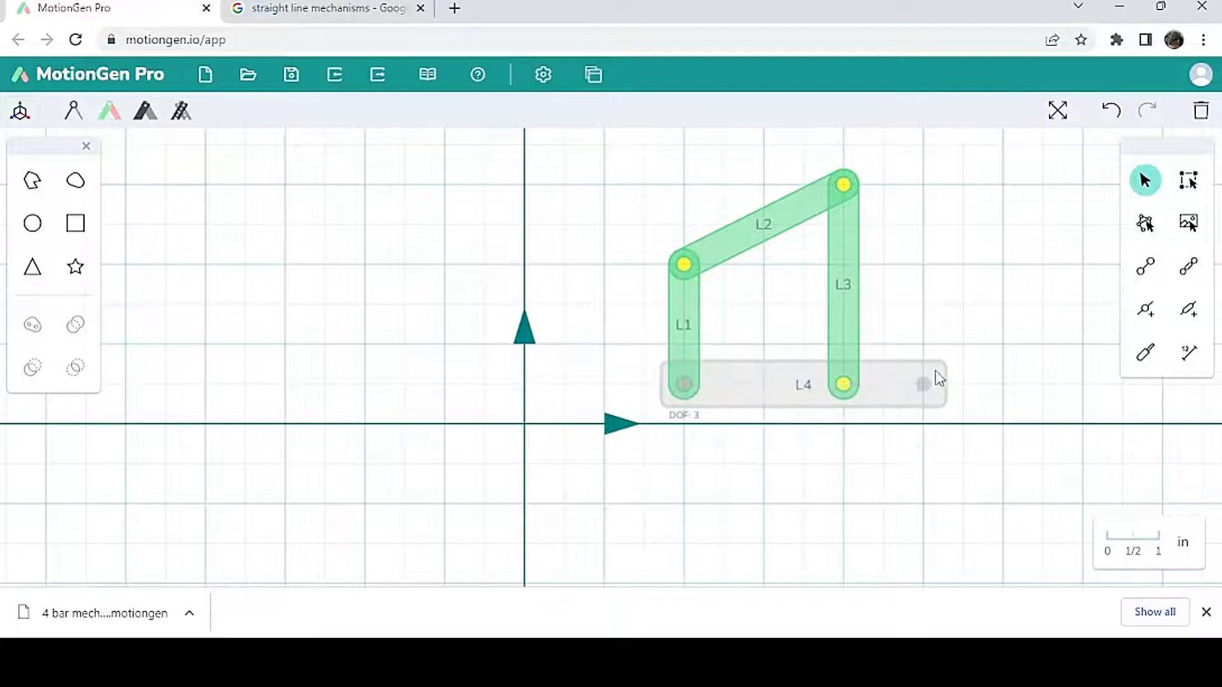
{"action": "left_click", "coordinate": [861, 385]}
{"action": "left_click", "coordinate": [919, 310]}
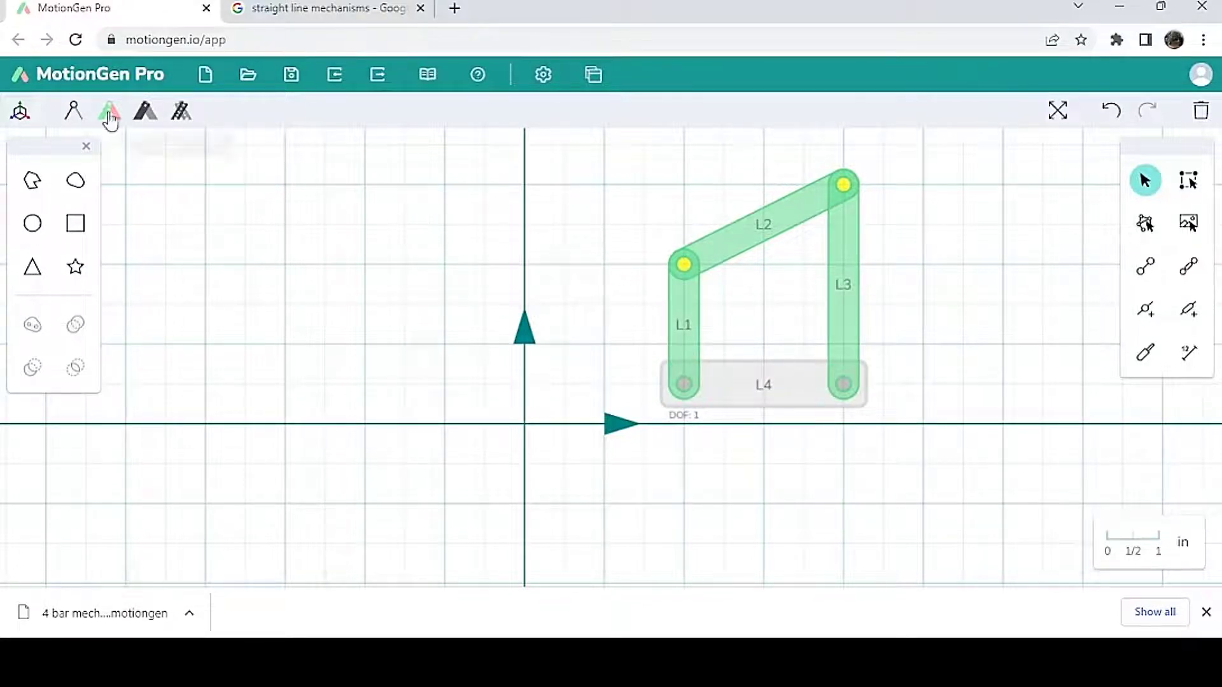
Show the four-bar as a line skeleton and move the joint between L1 and L2 away and back again
{"action": "left_click", "coordinate": [66, 117]}
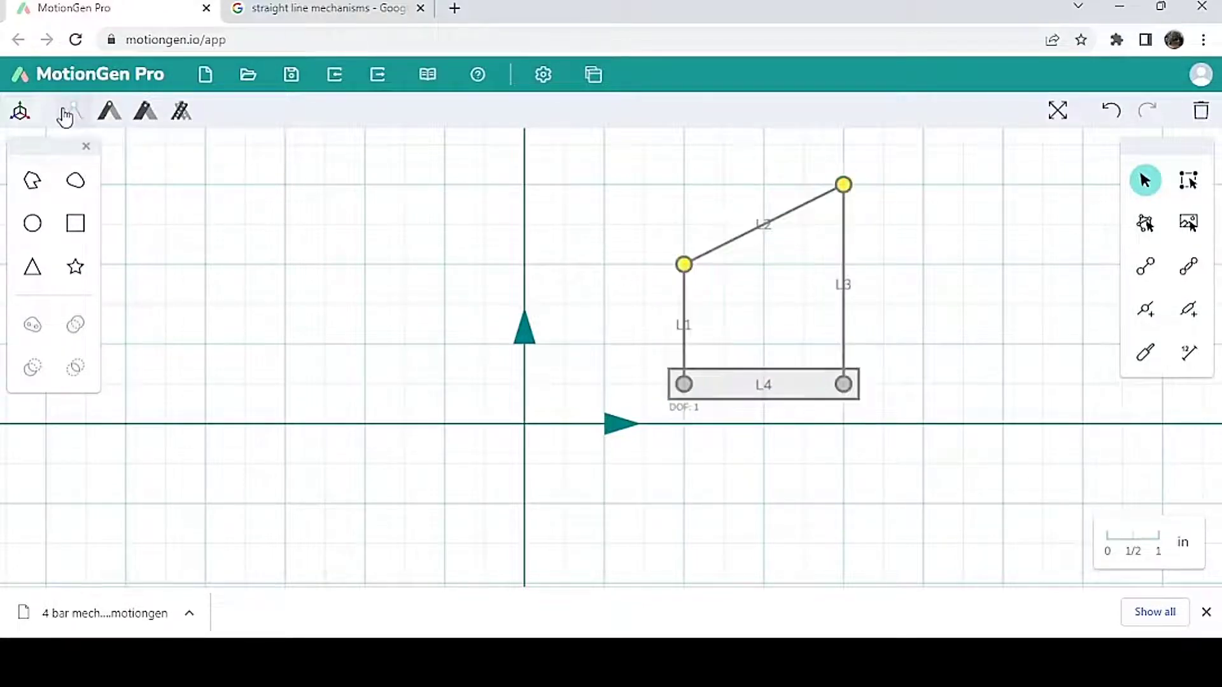
{"action": "mouse_move", "coordinate": [687, 274]}
{"action": "left_mouse_down"}
{"action": "mouse_move", "coordinate": [690, 295]}
{"action": "mouse_move", "coordinate": [681, 278]}
{"action": "left_mouse_up"}
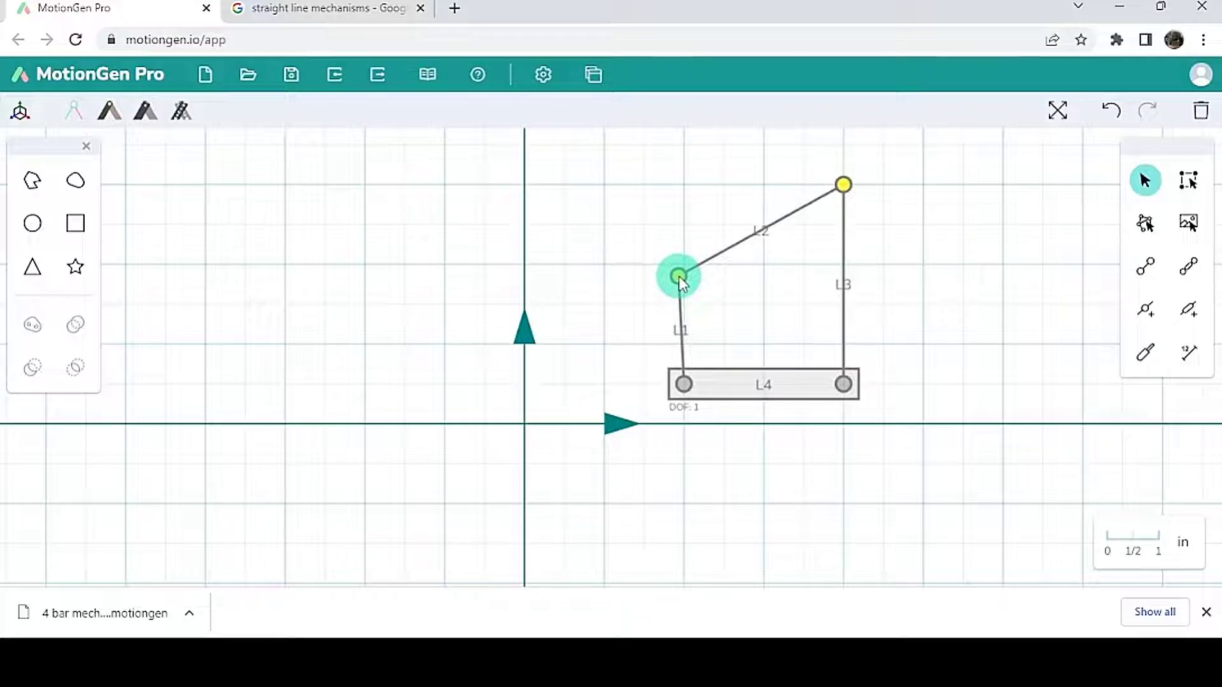
{"action": "left_click_drag", "start_coordinate": [679, 278], "coordinate": [684, 267]}
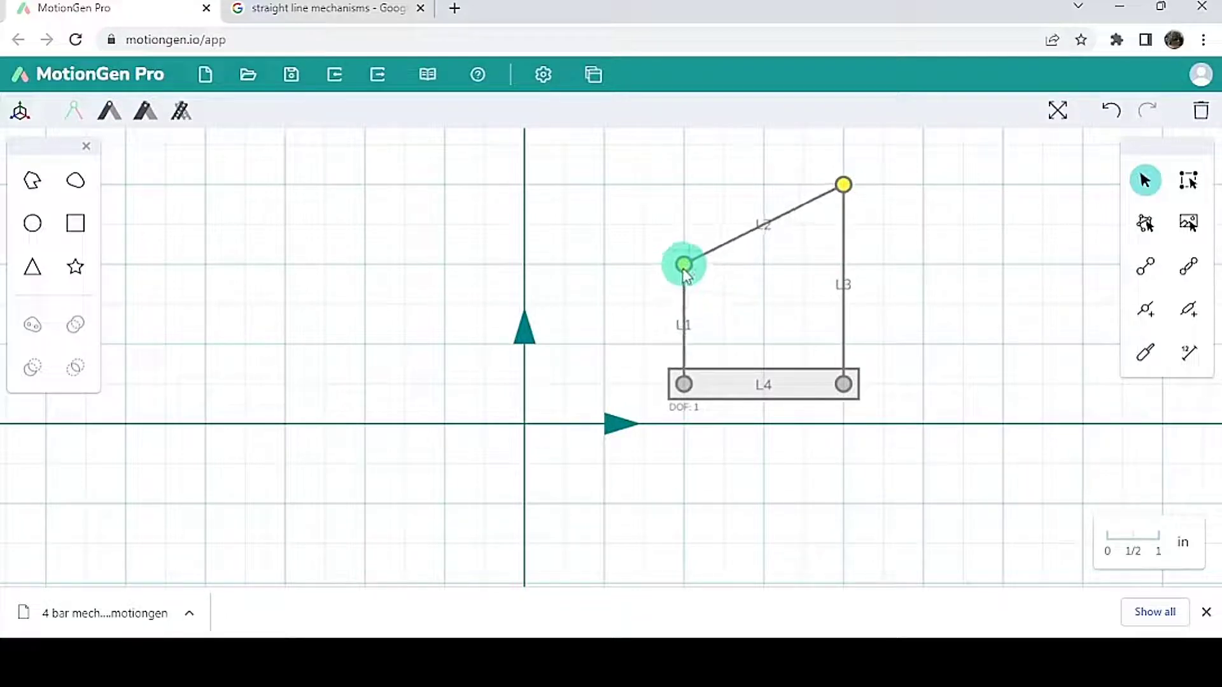
{"action": "left_click", "coordinate": [683, 267]}
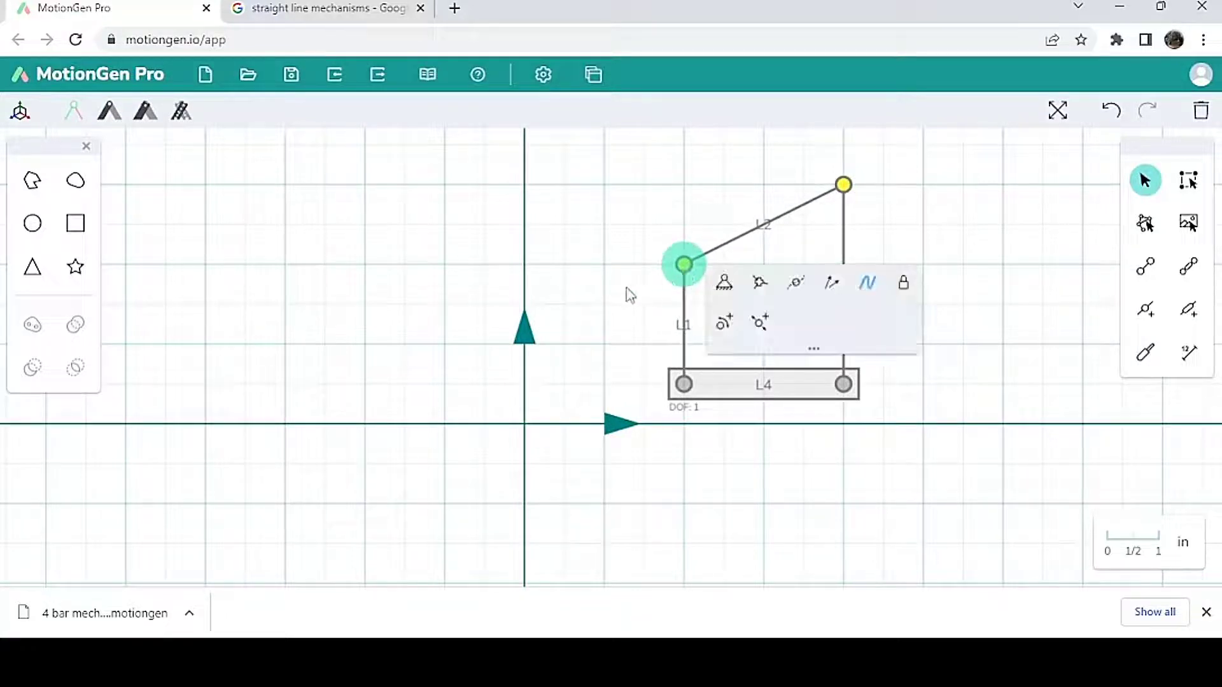
Change the link style to notched bars and to perforated bars, and shift the joint between L1 and L2 slightly upward
{"action": "left_click", "coordinate": [136, 117]}
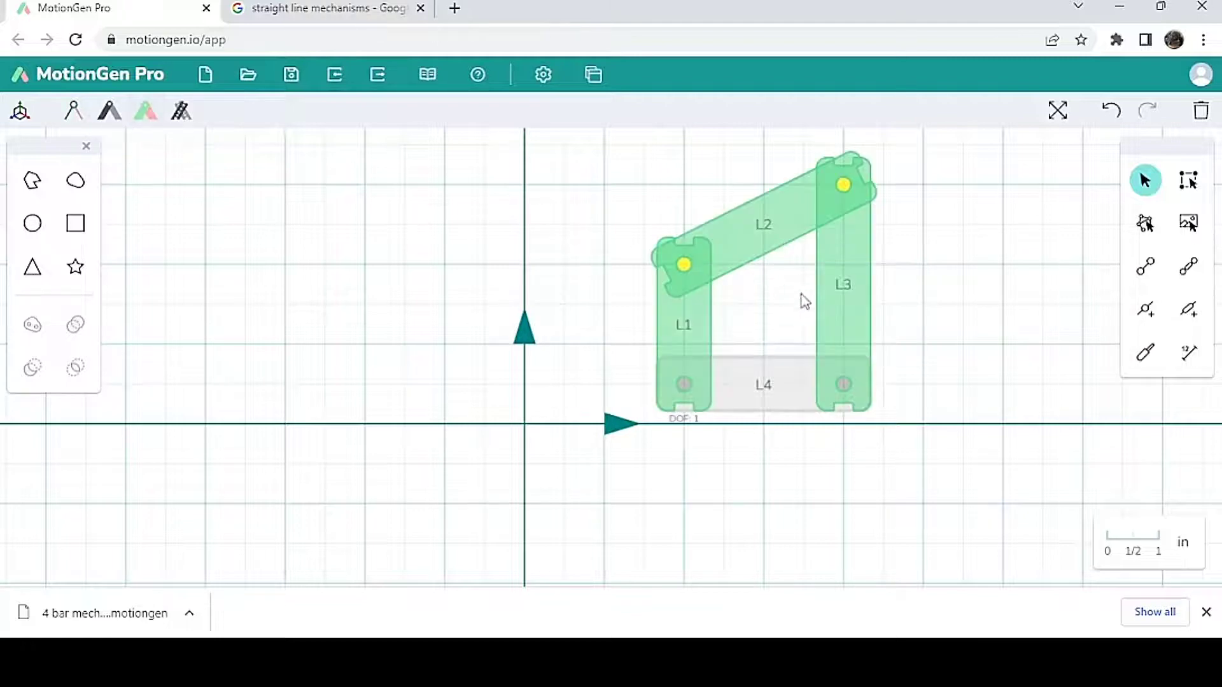
{"action": "left_click_drag", "start_coordinate": [963, 273], "coordinate": [814, 317]}
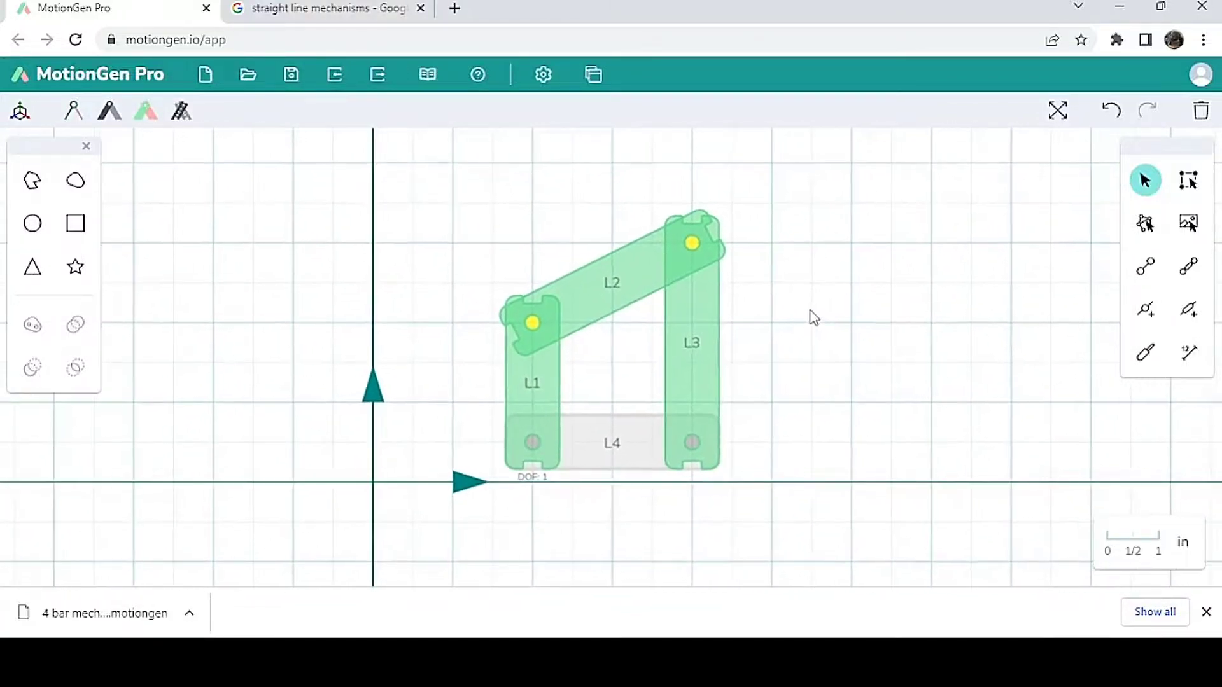
{"action": "left_click", "coordinate": [183, 111]}
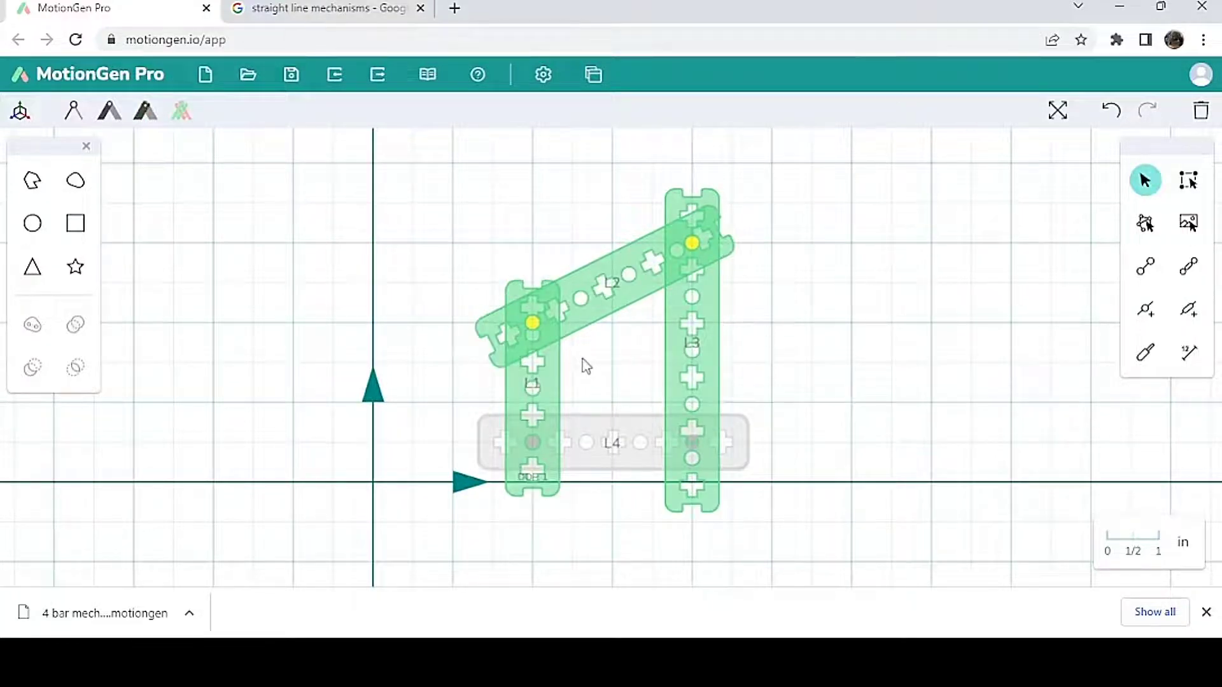
{"action": "mouse_move", "coordinate": [532, 322]}
{"action": "left_mouse_down"}
{"action": "mouse_move", "coordinate": [501, 322]}
{"action": "mouse_move", "coordinate": [581, 289]}
{"action": "mouse_move", "coordinate": [537, 311]}
{"action": "left_mouse_up"}
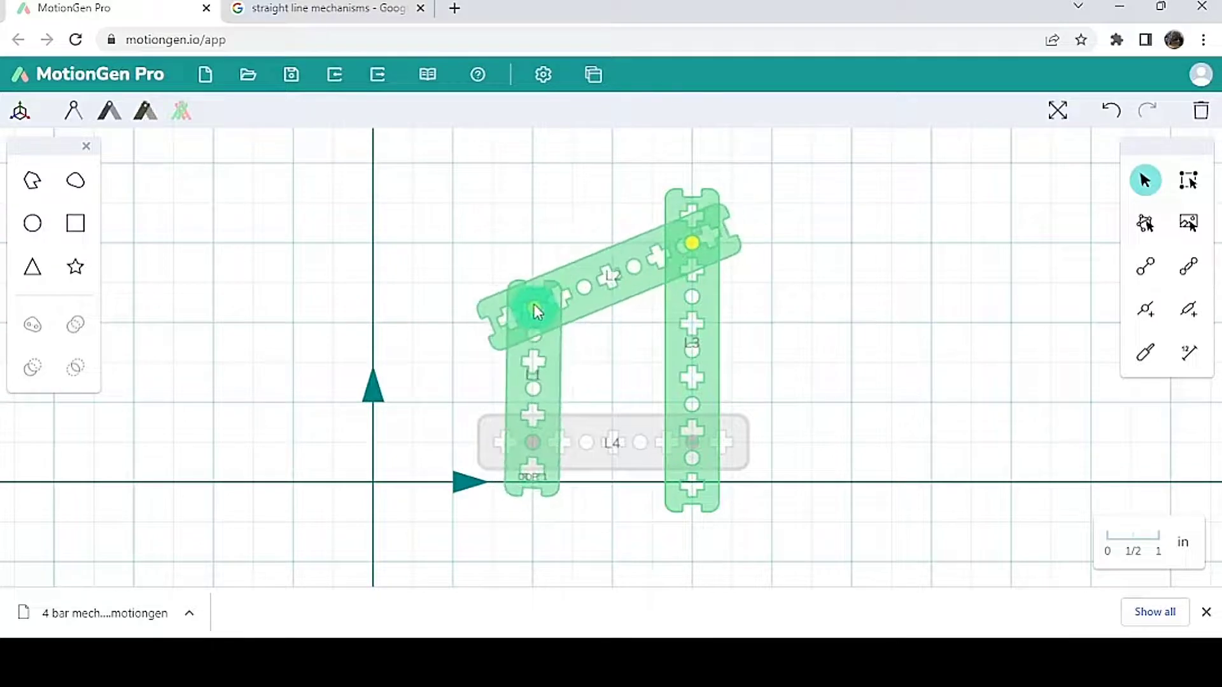
Delete the joint between L1 and L2, the remaining vertical link and the ground link to empty the canvas
{"action": "left_click", "coordinate": [1197, 113]}
{"action": "left_click_drag", "start_coordinate": [489, 224], "coordinate": [518, 156]}
{"action": "left_click", "coordinate": [706, 286]}
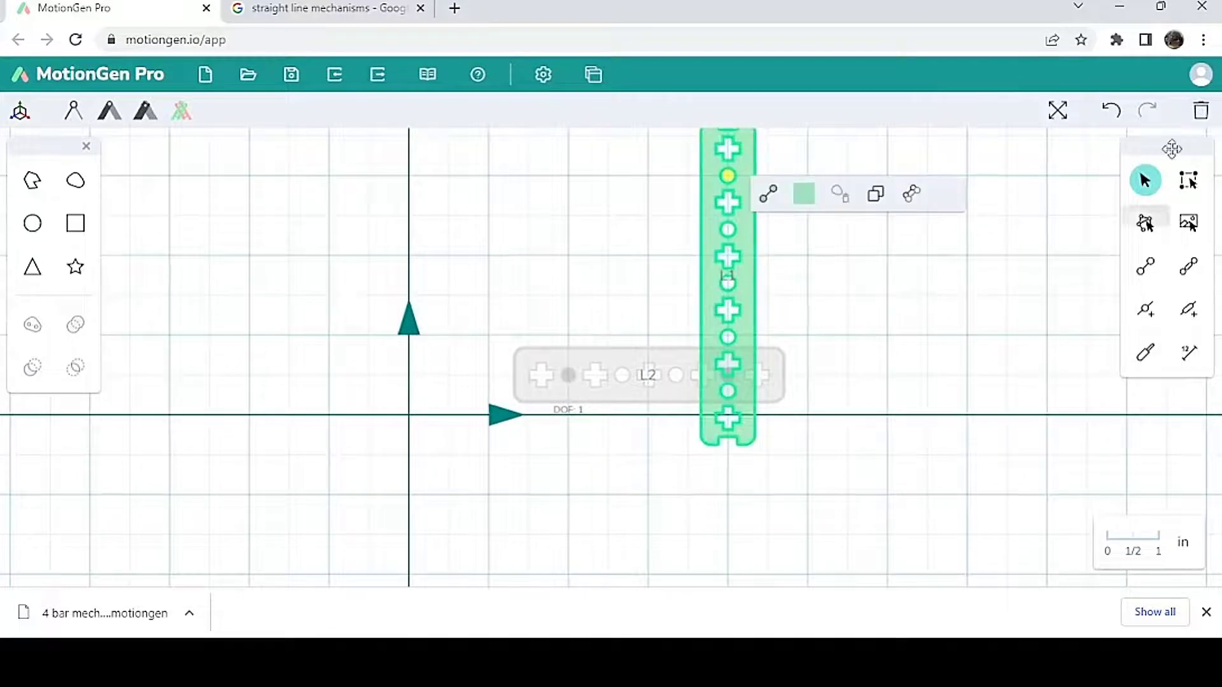
{"action": "left_click", "coordinate": [1201, 110]}
{"action": "left_click", "coordinate": [689, 360]}
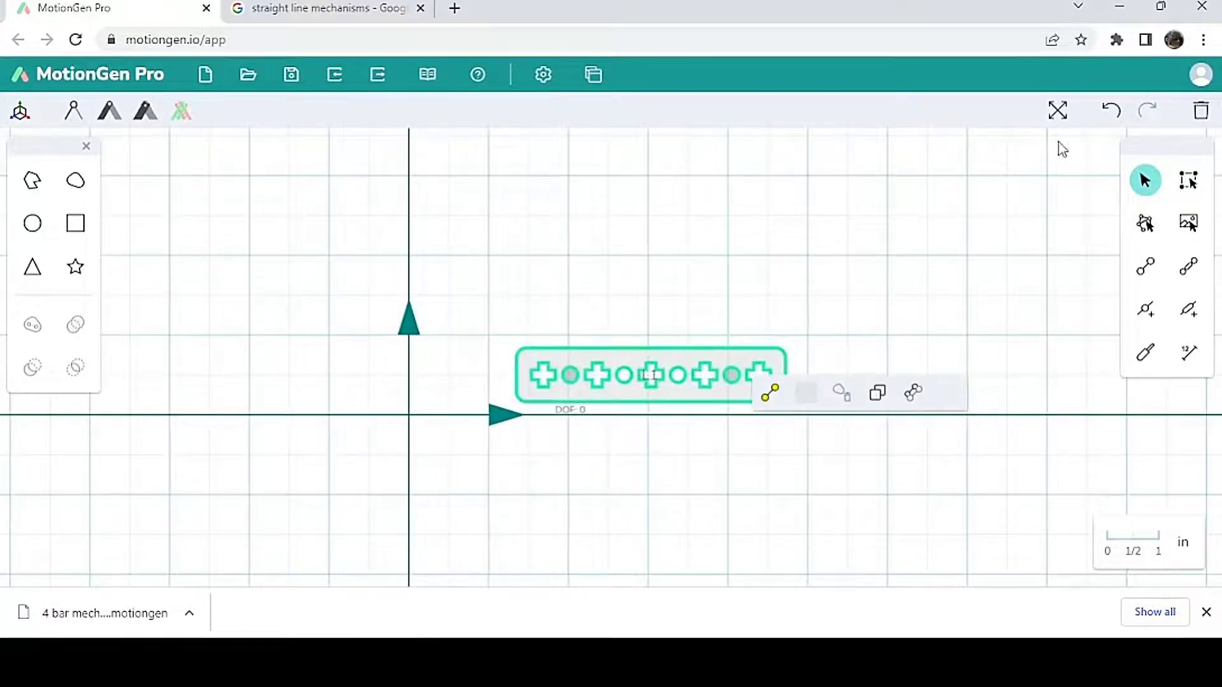
{"action": "left_click", "coordinate": [1201, 111]}
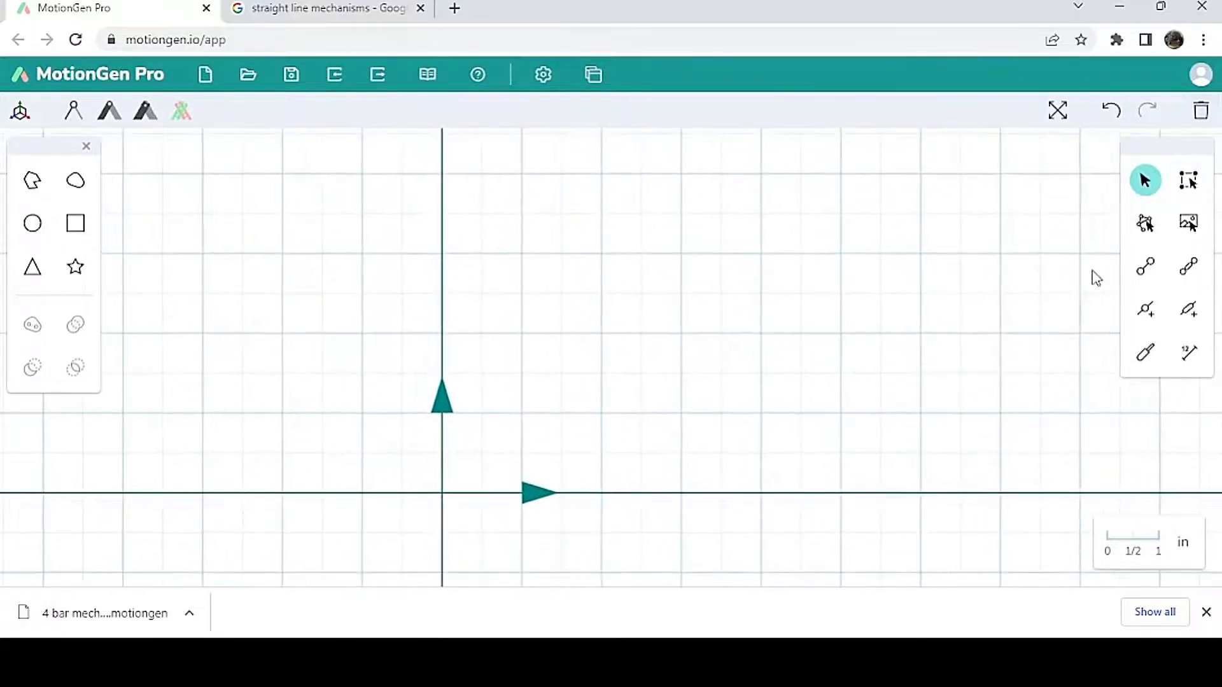
Draw a long horizontal link above the x-axis and add a third joint above it to form a perforated plate
{"action": "left_click", "coordinate": [1146, 266]}
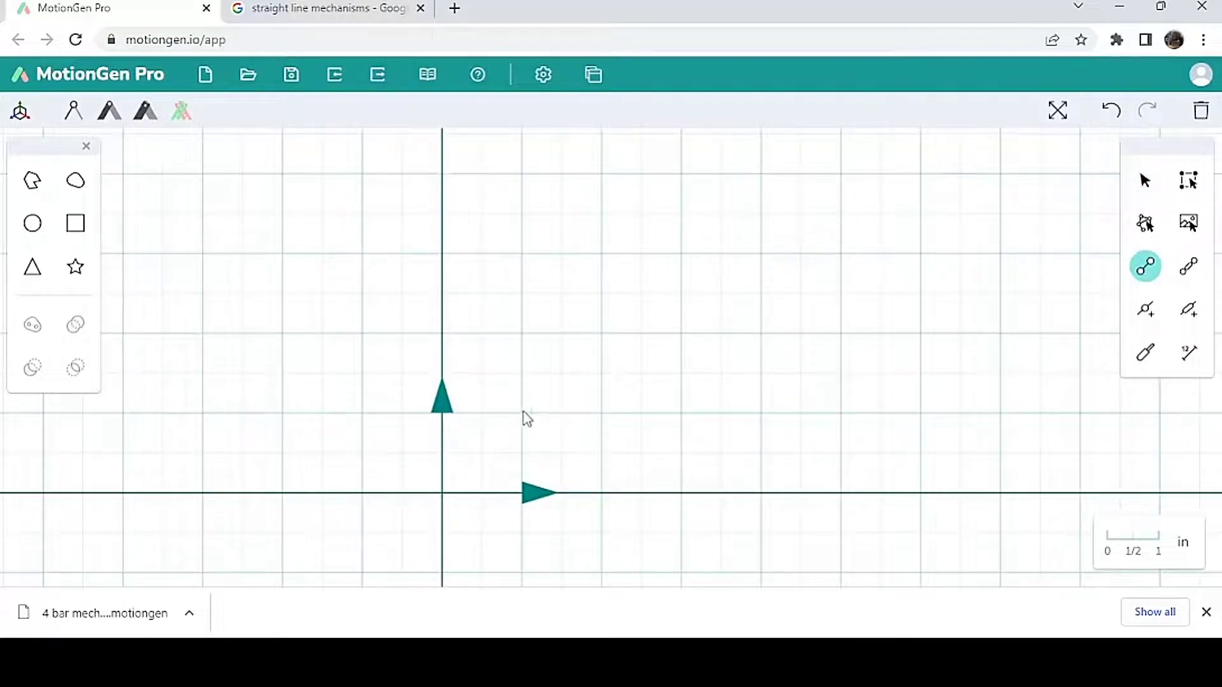
{"action": "mouse_move", "coordinate": [541, 410]}
{"action": "left_mouse_down"}
{"action": "mouse_move", "coordinate": [873, 384]}
{"action": "mouse_move", "coordinate": [870, 401]}
{"action": "mouse_move", "coordinate": [830, 415]}
{"action": "mouse_move", "coordinate": [882, 417]}
{"action": "left_mouse_up"}
{"action": "left_click", "coordinate": [1137, 312]}
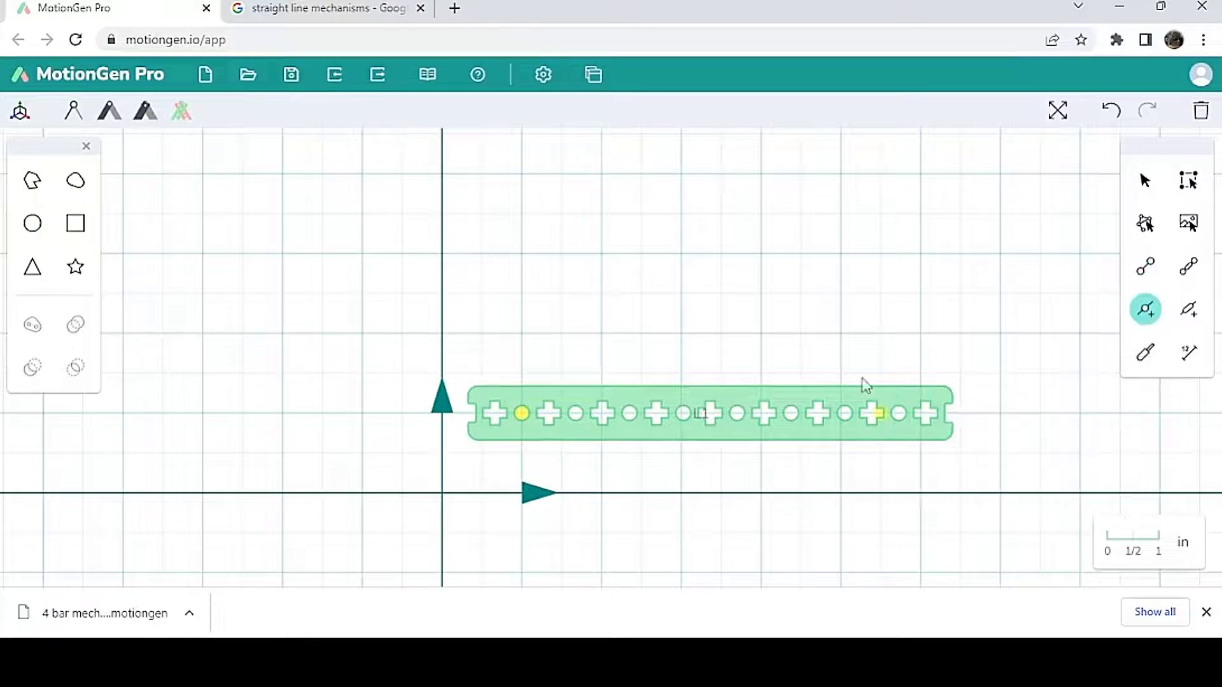
{"action": "left_click_drag", "start_coordinate": [792, 419], "coordinate": [800, 251]}
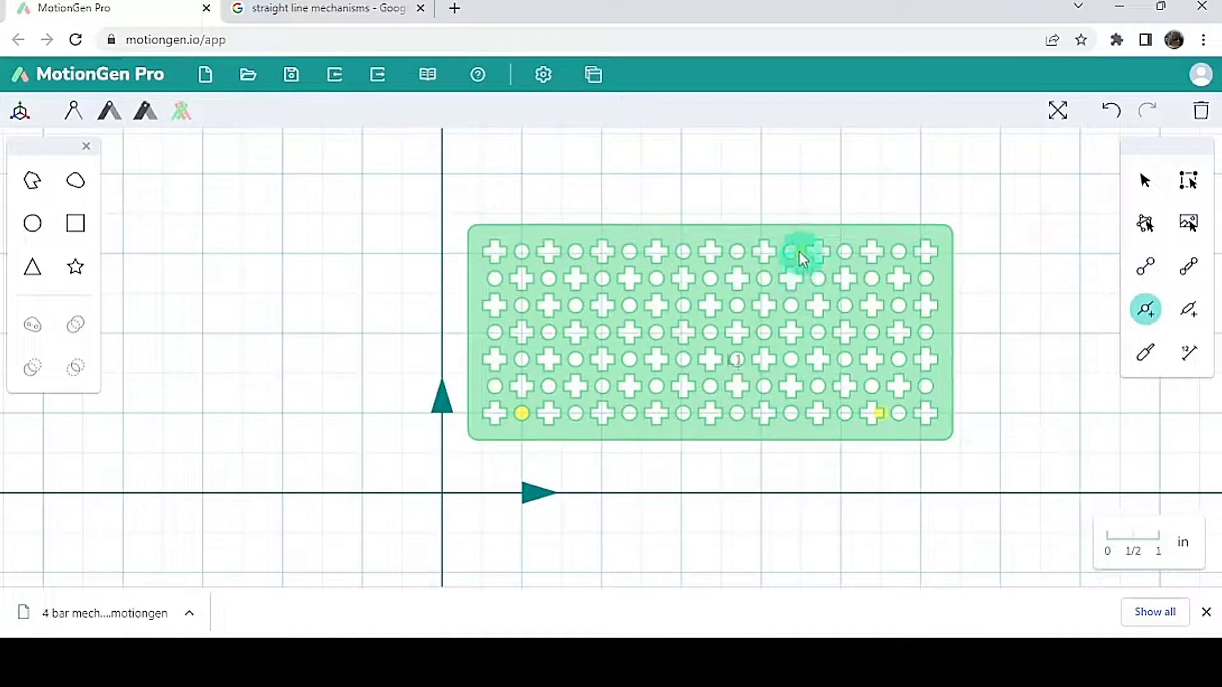
Resize the perforated plate by moving its upper joint, leaving it near the middle of the plate's top row of holes
{"action": "left_click", "coordinate": [1144, 181]}
{"action": "scroll", "coordinate": [999, 349], "scroll_direction": "up", "scroll_amount": 3}
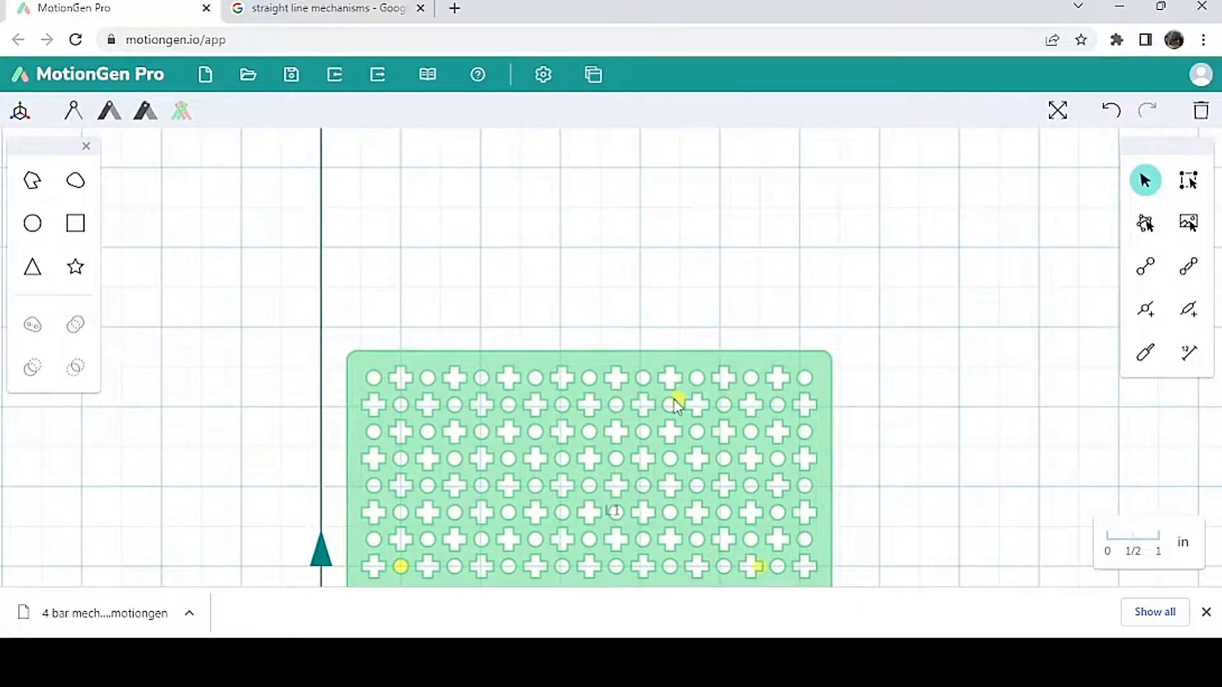
{"action": "left_click_drag", "start_coordinate": [677, 406], "coordinate": [731, 319]}
{"action": "scroll", "coordinate": [1001, 223], "scroll_direction": "down", "scroll_amount": 3}
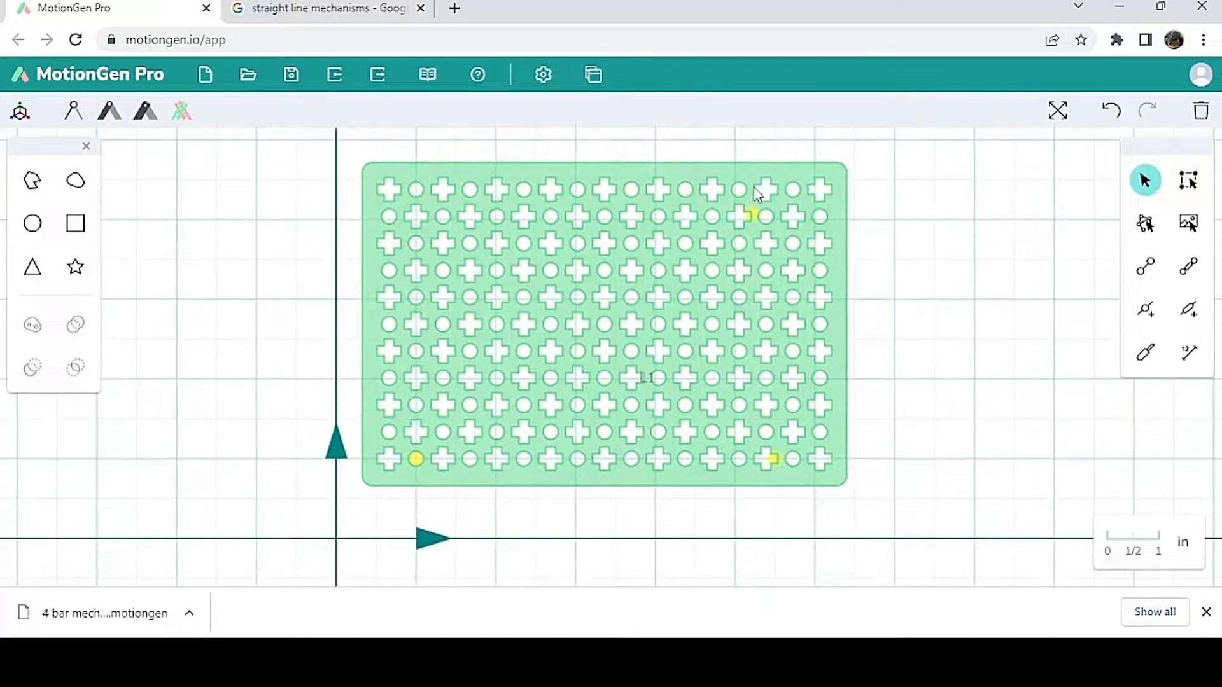
{"action": "left_click_drag", "start_coordinate": [752, 219], "coordinate": [767, 270]}
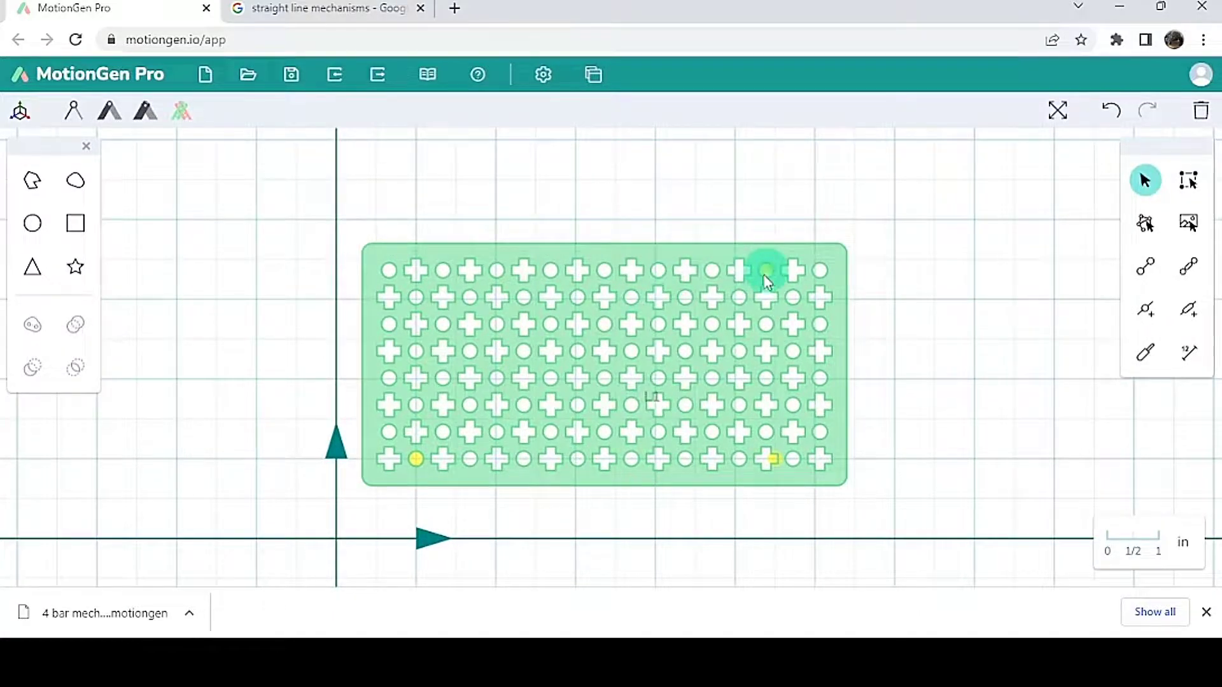
{"action": "left_click_drag", "start_coordinate": [624, 279], "coordinate": [634, 229]}
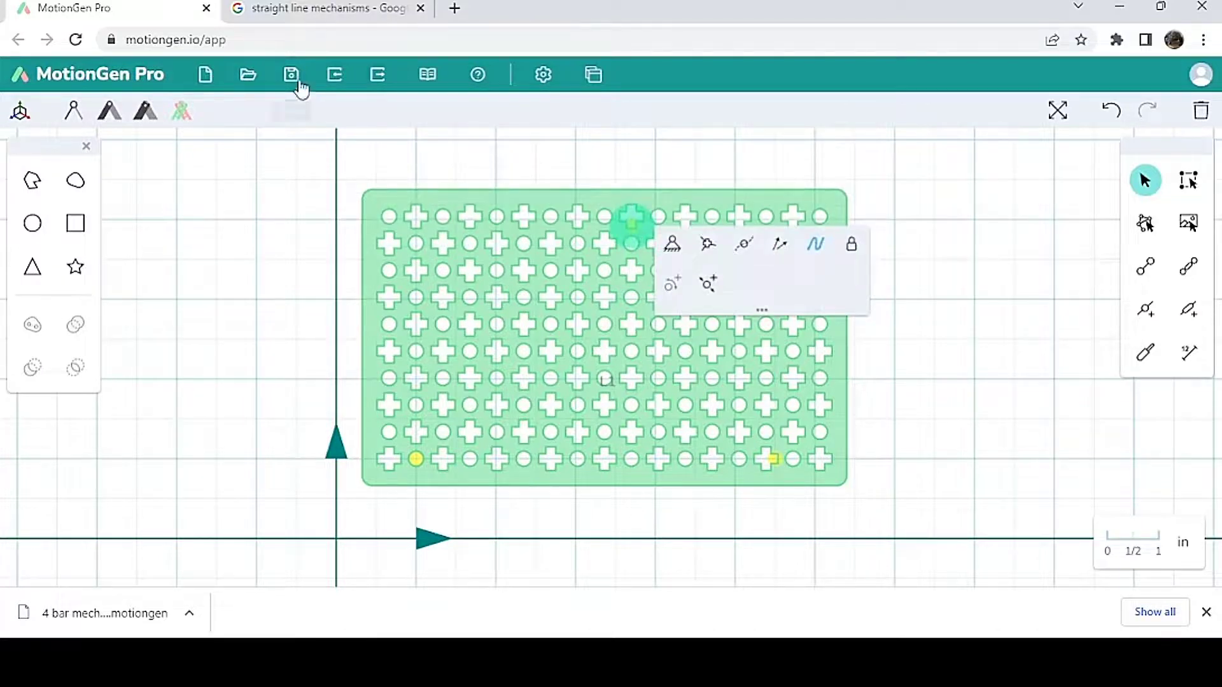
Open the Export dialog to review the available file formats, and close it without exporting
{"action": "left_click", "coordinate": [368, 74]}
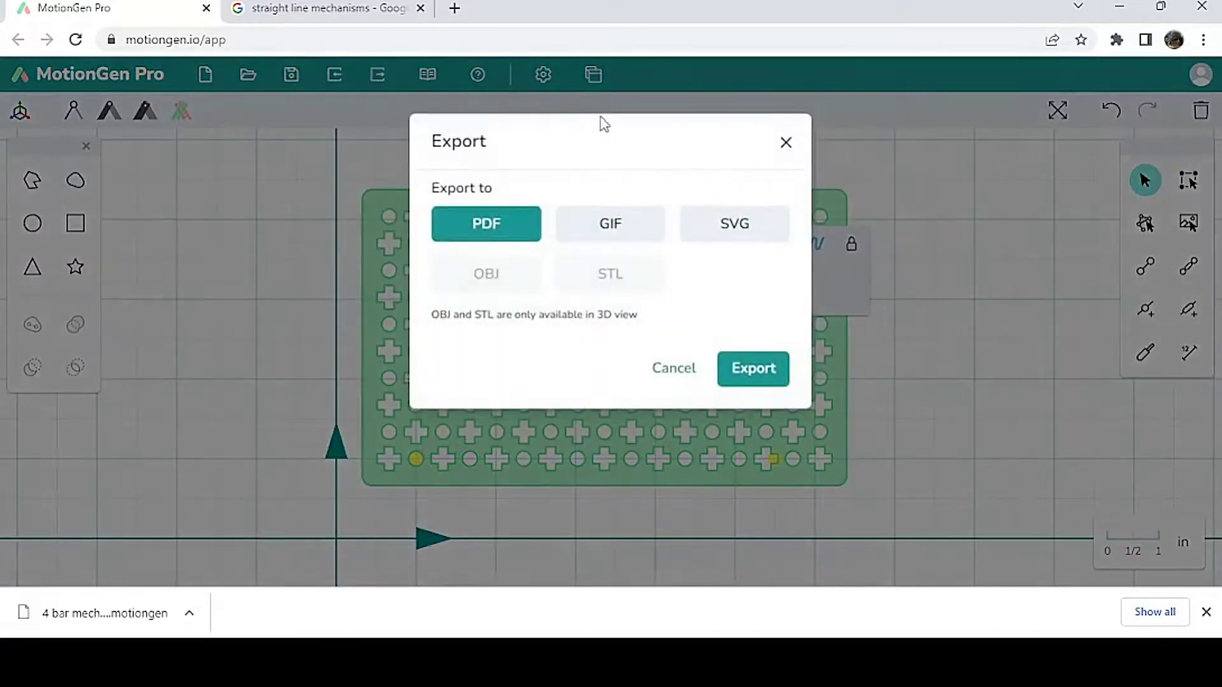
{"action": "left_click", "coordinate": [786, 143]}
{"action": "left_click", "coordinate": [379, 75]}
{"action": "left_click", "coordinate": [788, 144]}
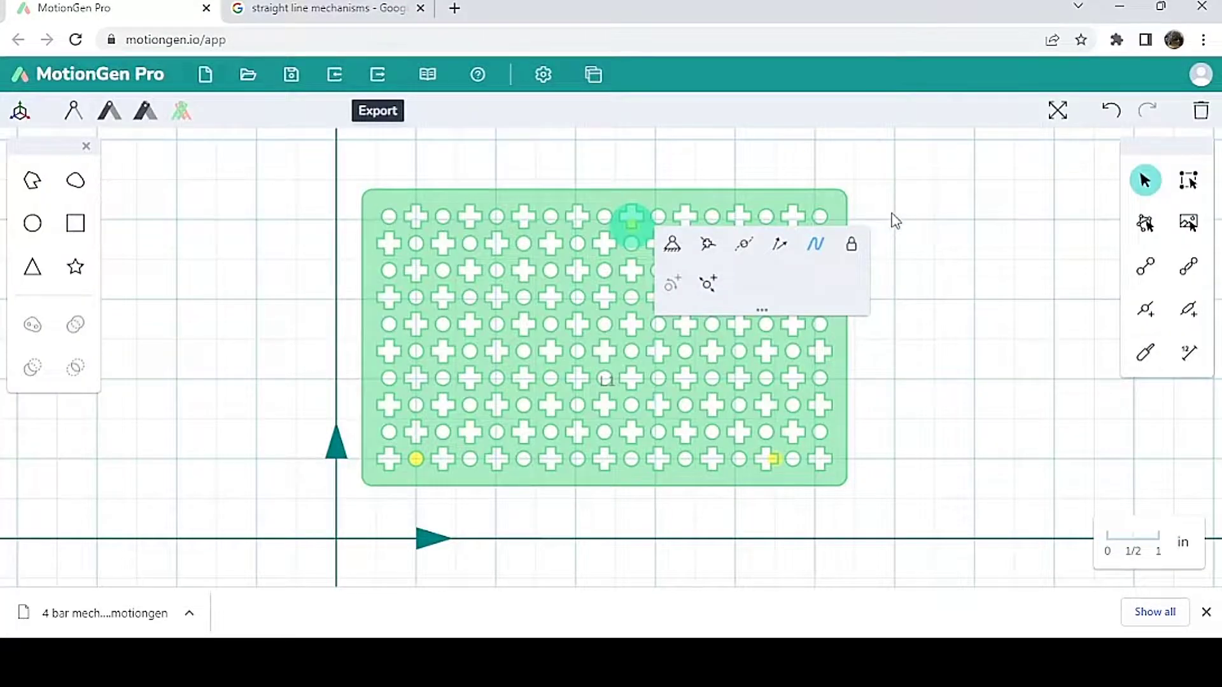
{"action": "left_click", "coordinate": [894, 221]}
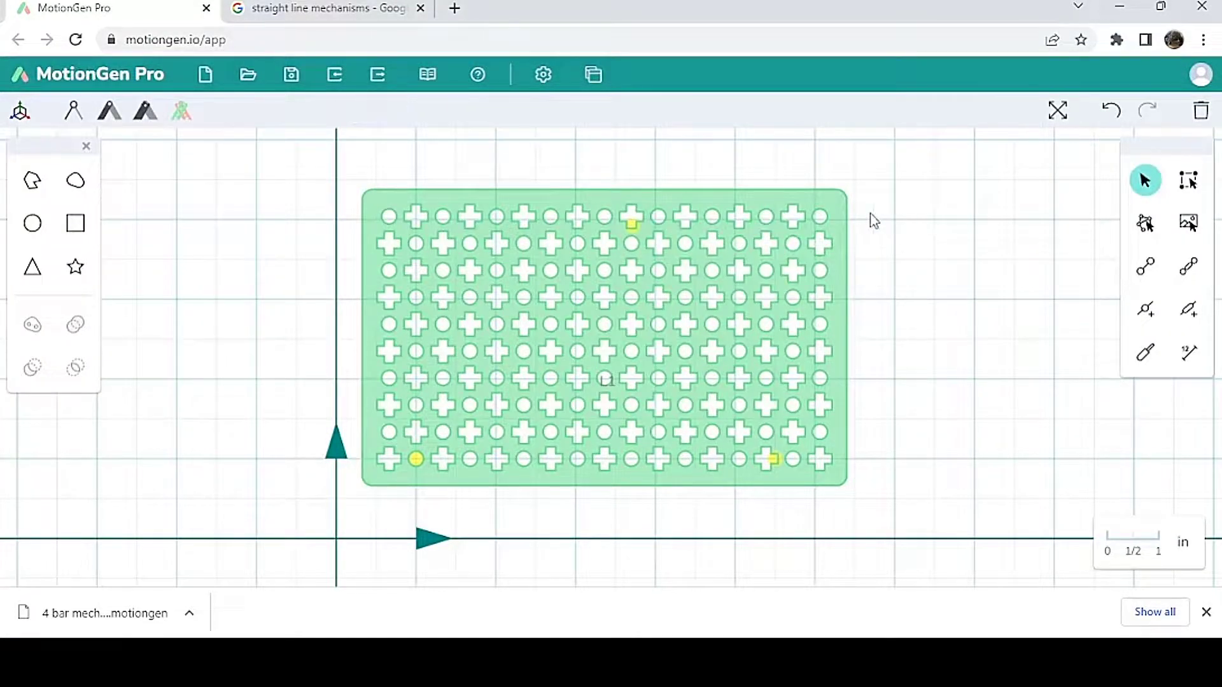
{"action": "left_click", "coordinate": [835, 225]}
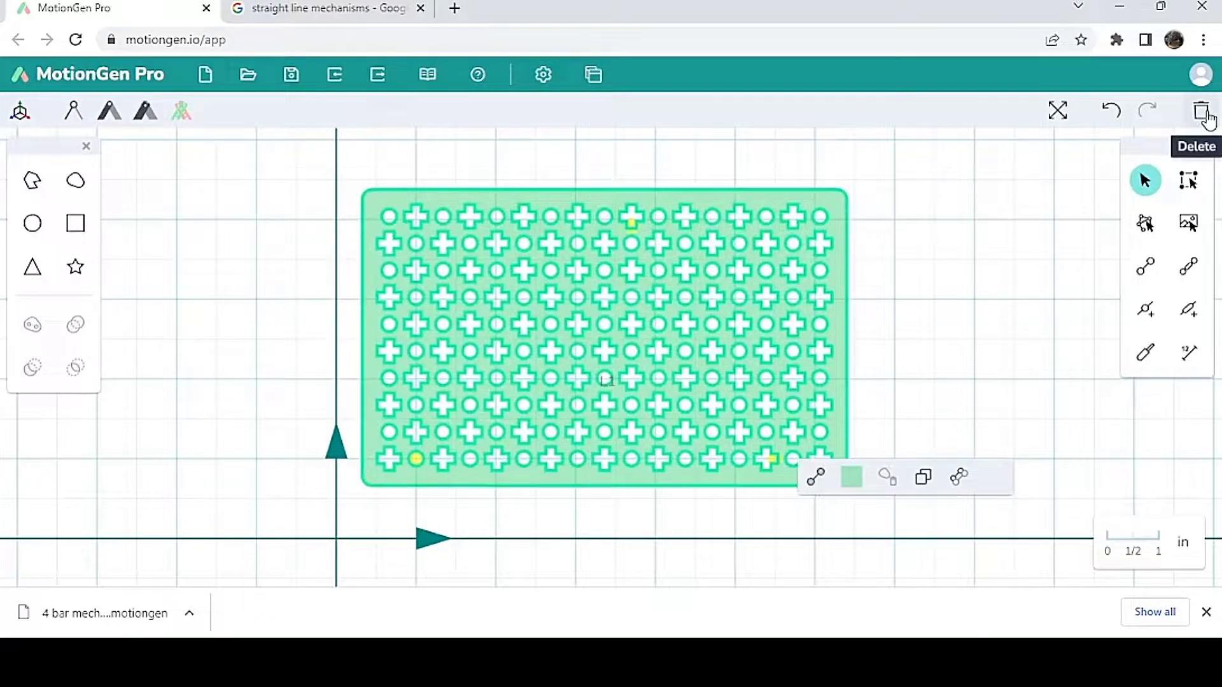
{"action": "left_click", "coordinate": [895, 189]}
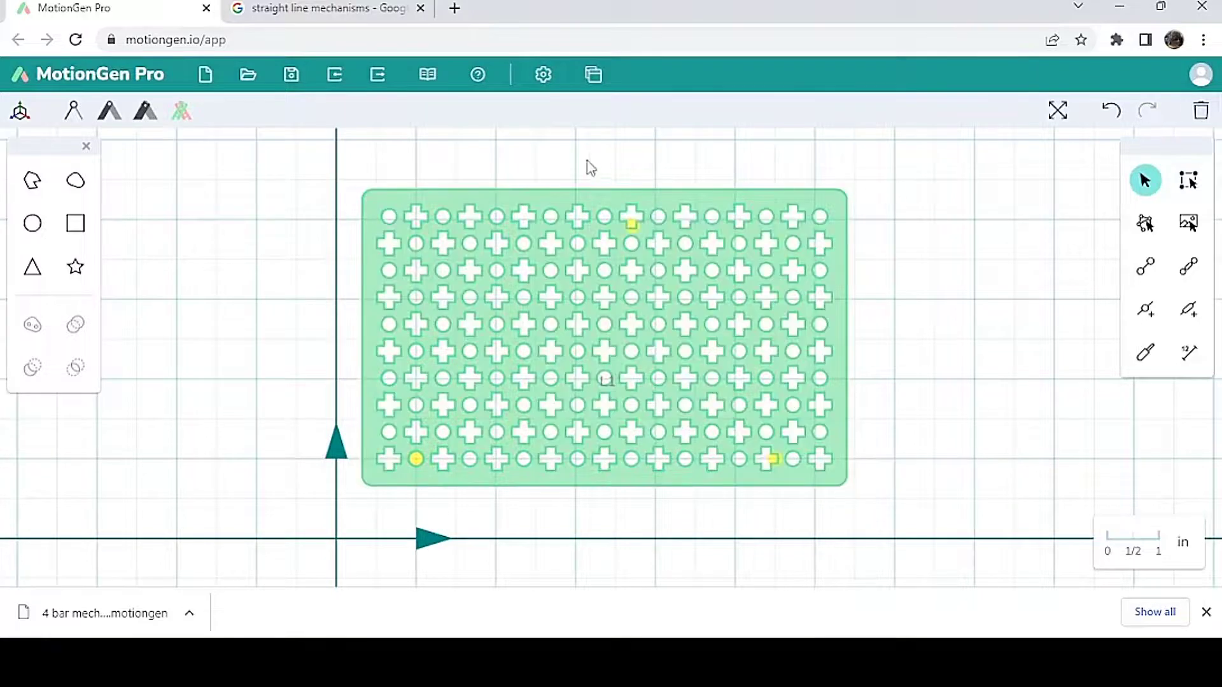
Browse the ready-made mechanisms in the Library from beginning to end, and close it without loading one
{"action": "left_click", "coordinate": [428, 84]}
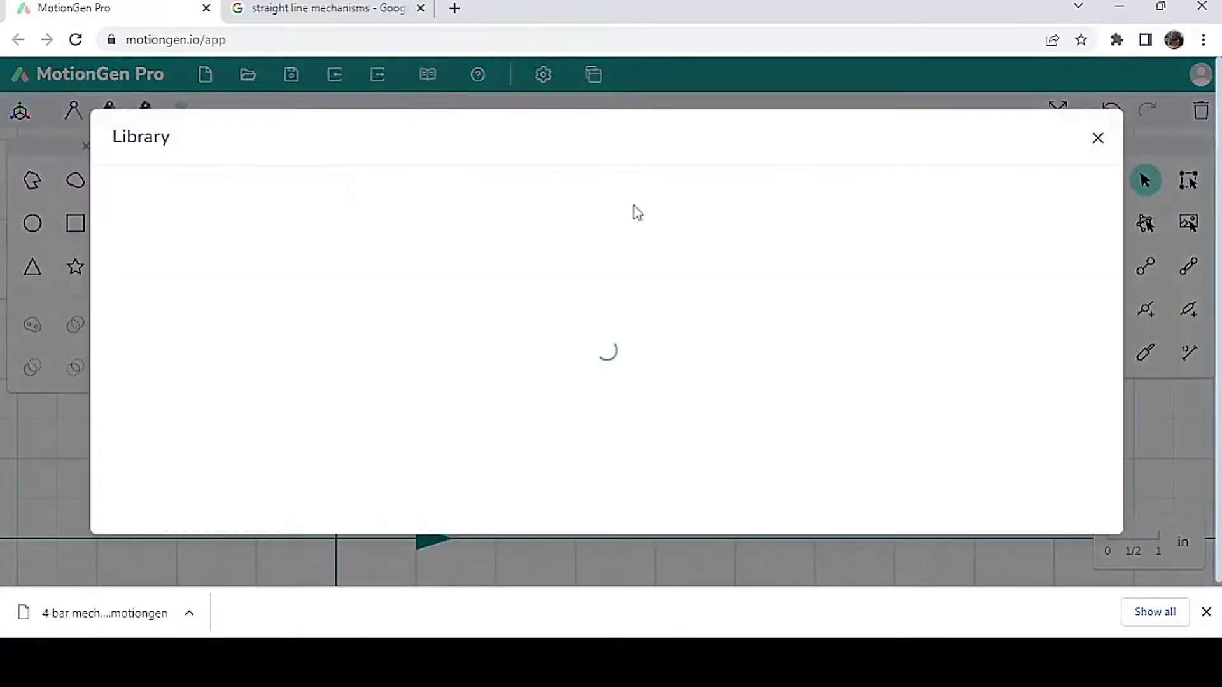
{"action": "scroll", "coordinate": [656, 261], "scroll_direction": "down", "scroll_amount": 3}
{"action": "scroll", "coordinate": [655, 261], "scroll_direction": "down", "scroll_amount": 10}
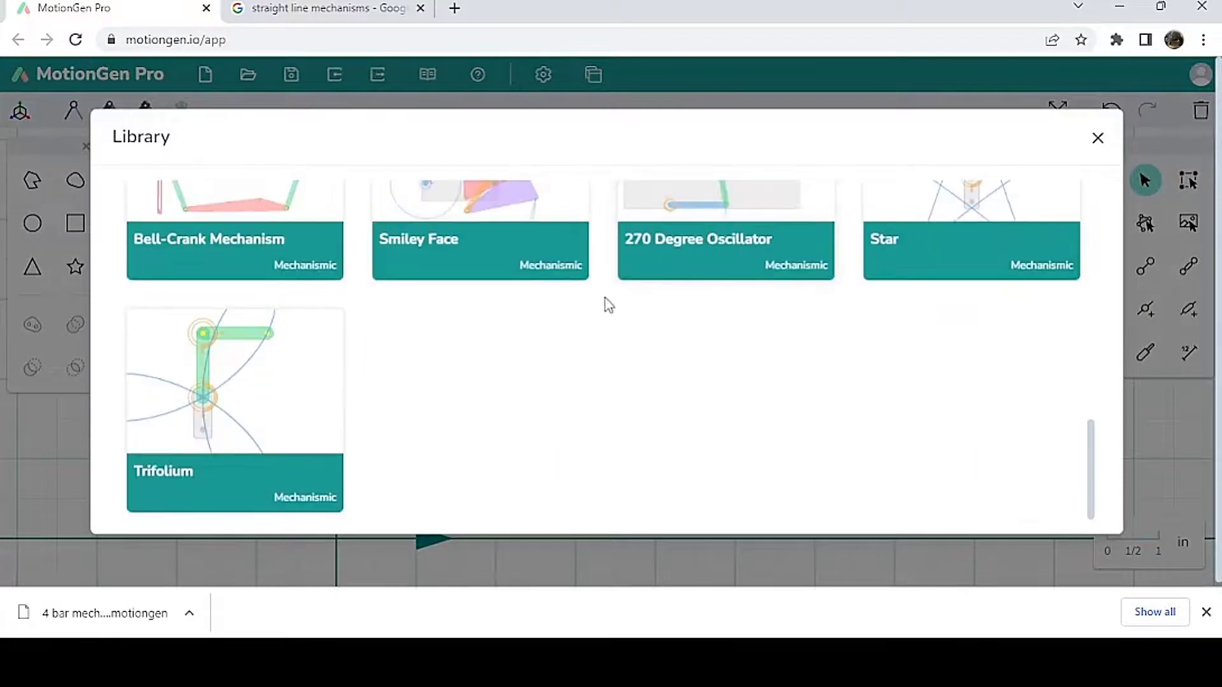
{"action": "scroll", "coordinate": [605, 307], "scroll_direction": "up", "scroll_amount": 5}
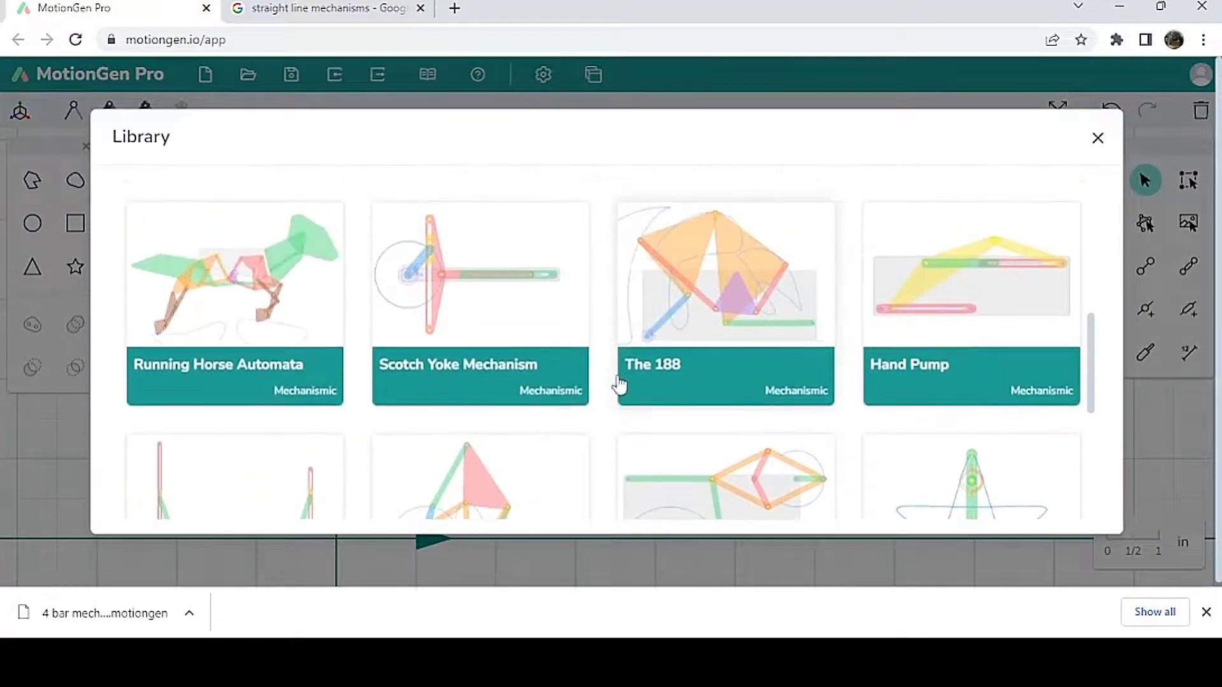
{"action": "scroll", "coordinate": [611, 385], "scroll_direction": "up", "scroll_amount": 6}
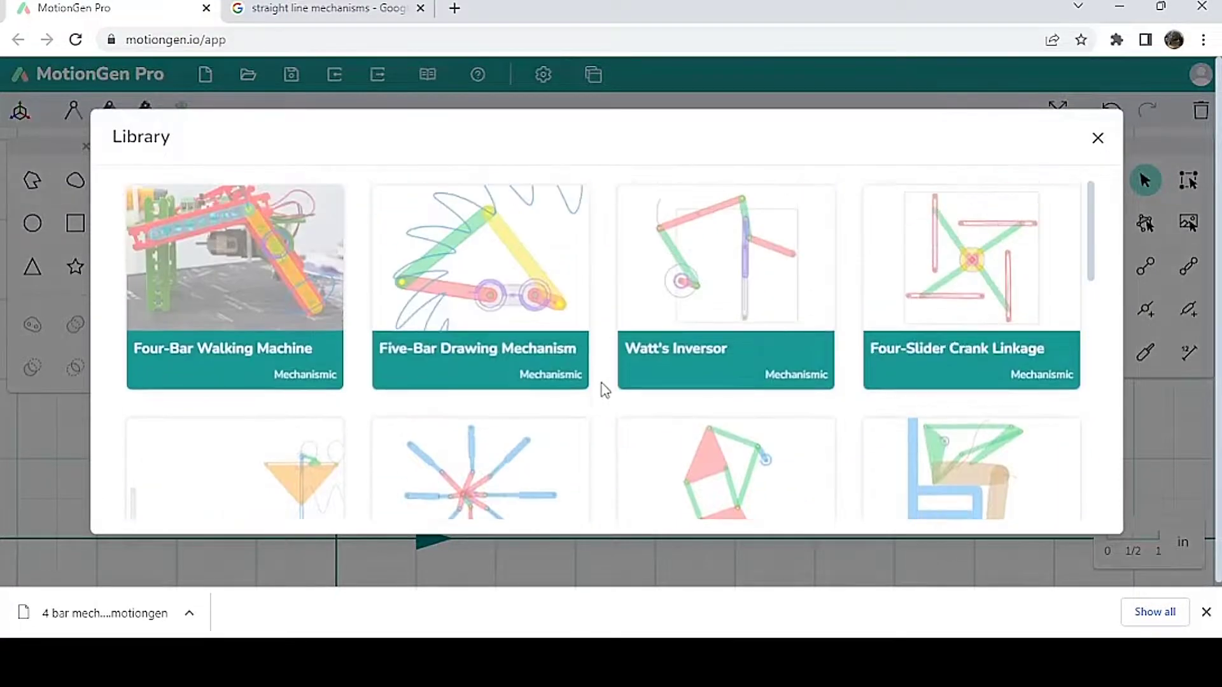
{"action": "scroll", "coordinate": [592, 389], "scroll_direction": "down", "scroll_amount": 6}
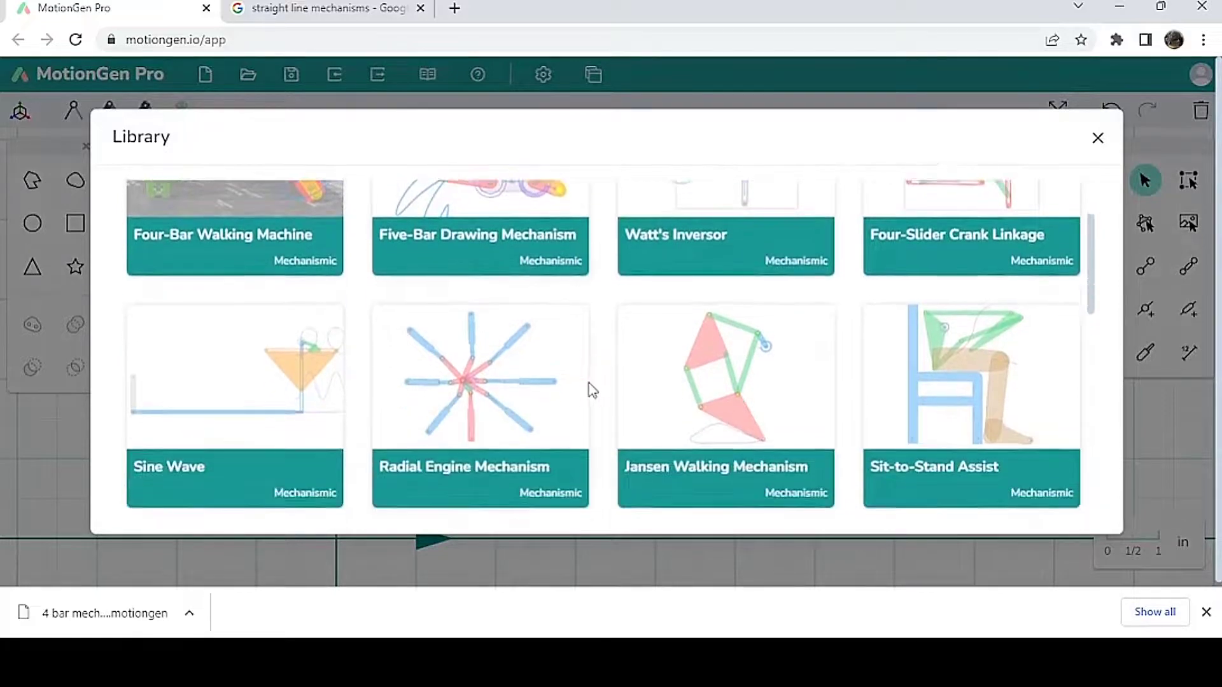
{"action": "scroll", "coordinate": [591, 389], "scroll_direction": "down", "scroll_amount": 5}
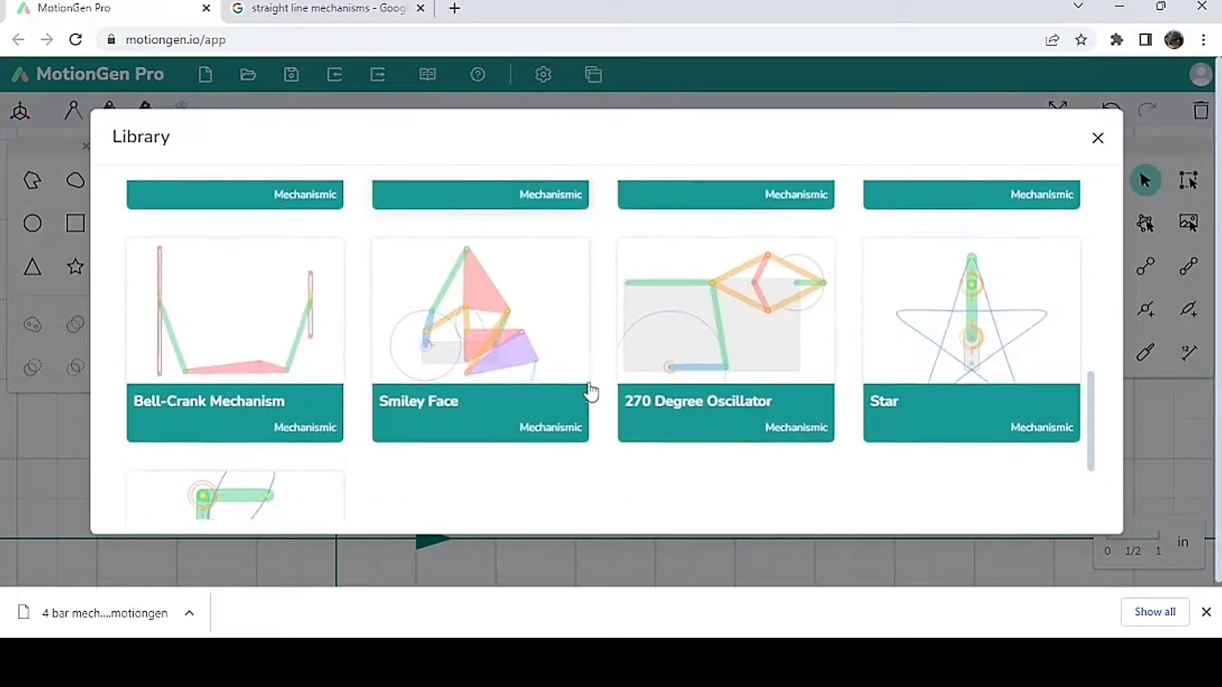
{"action": "scroll", "coordinate": [575, 386], "scroll_direction": "up", "scroll_amount": 10}
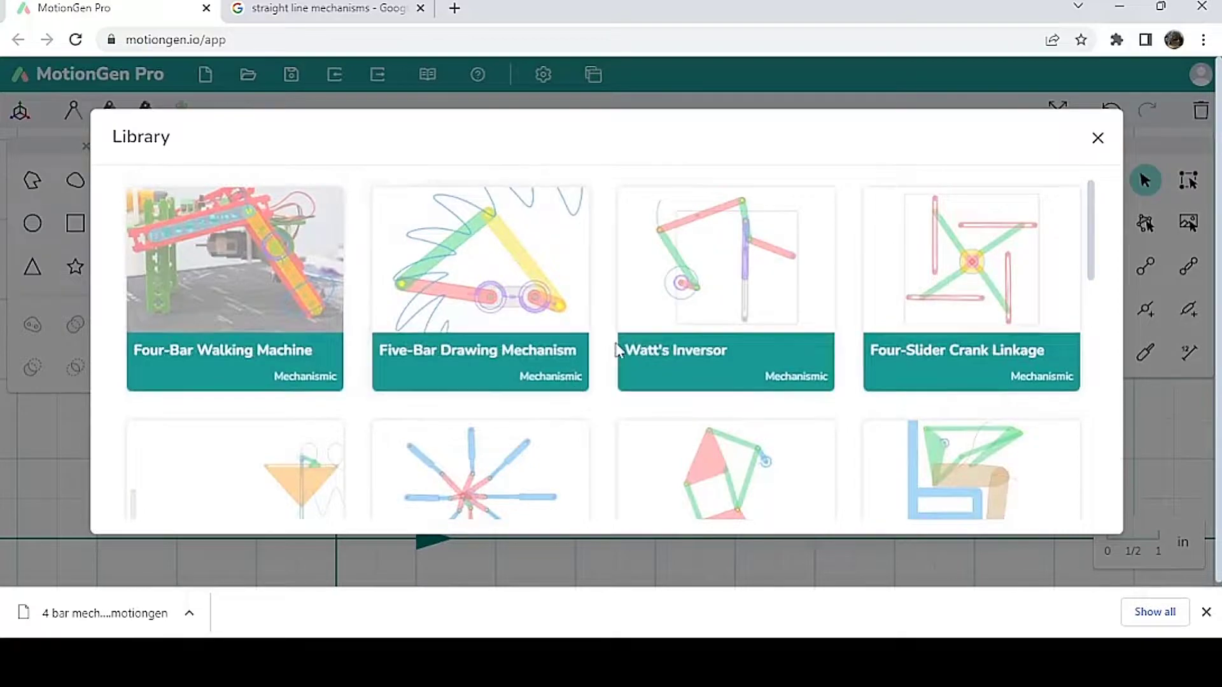
{"action": "scroll", "coordinate": [595, 376], "scroll_direction": "down", "scroll_amount": 4}
{"action": "scroll", "coordinate": [596, 363], "scroll_direction": "down", "scroll_amount": 3}
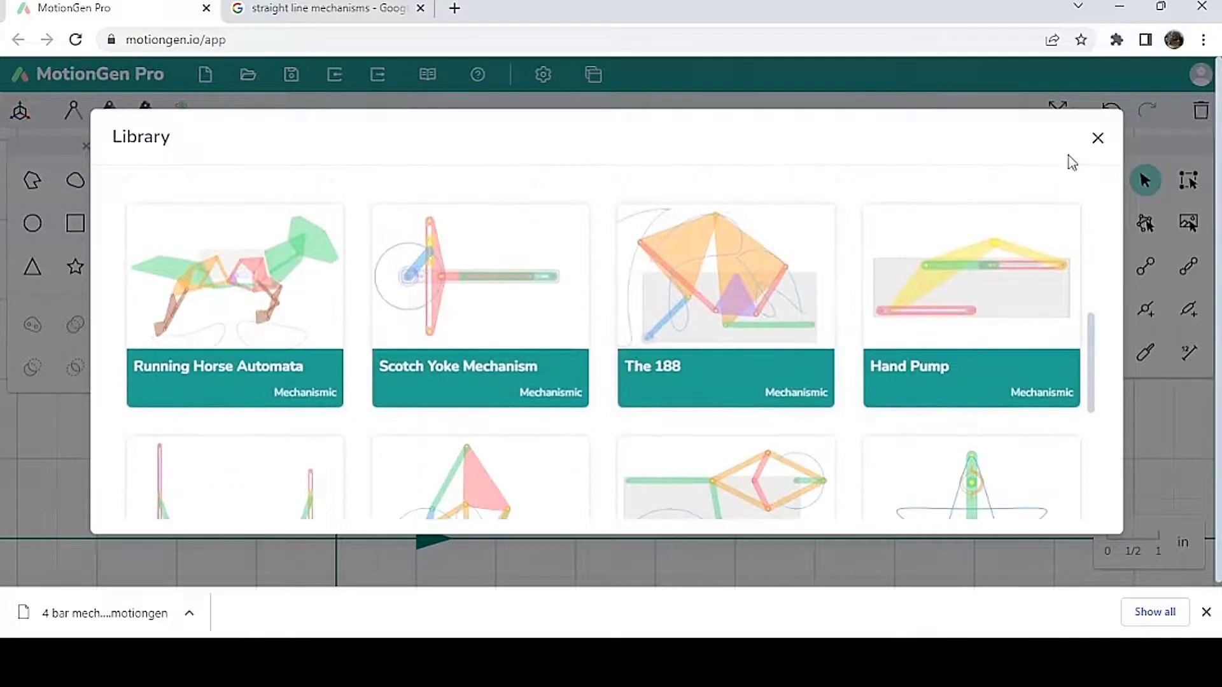
{"action": "left_click", "coordinate": [1094, 142]}
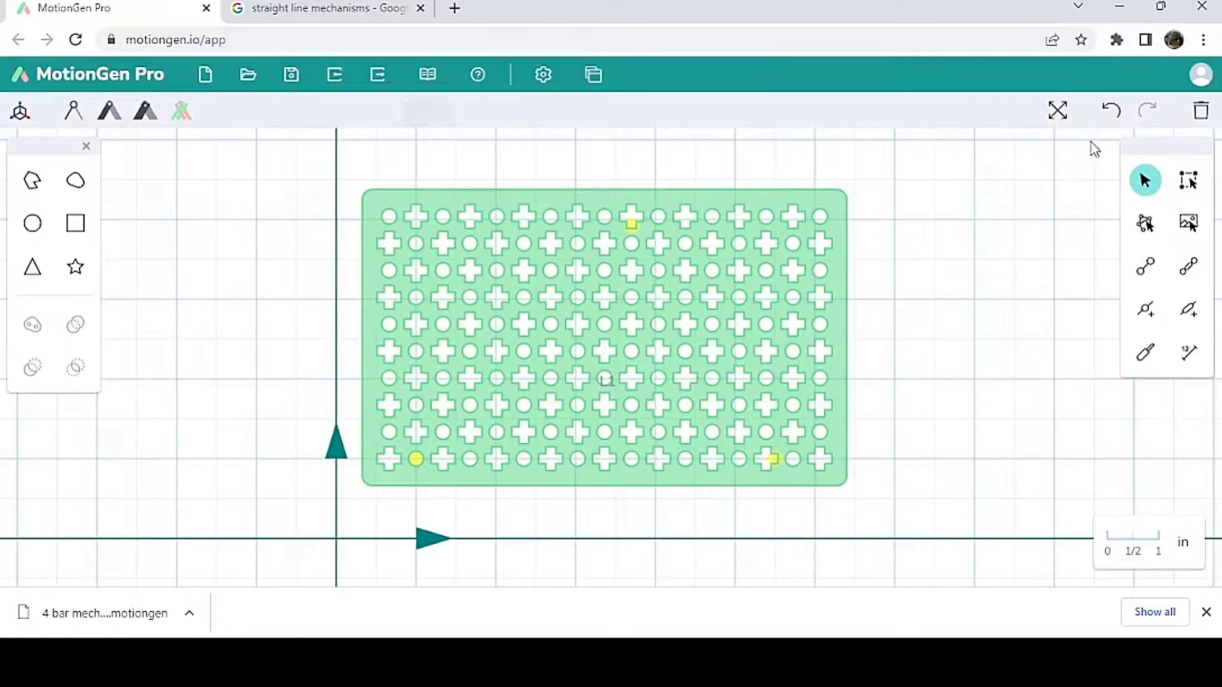
Review the General, Unit and Advanced settings, including the linear unit choices, and close the settings without changing anything
{"action": "left_click", "coordinate": [543, 75]}
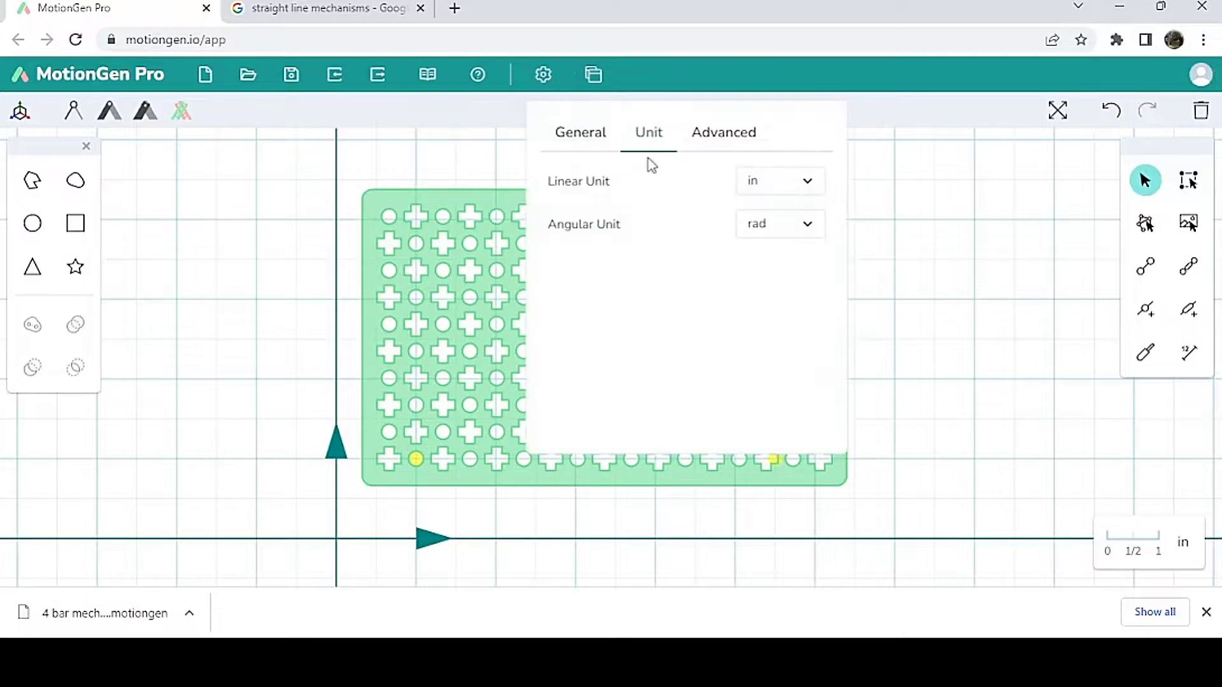
{"action": "left_click", "coordinate": [567, 137]}
{"action": "scroll", "coordinate": [643, 251], "scroll_direction": "down", "scroll_amount": 1}
{"action": "scroll", "coordinate": [634, 271], "scroll_direction": "up", "scroll_amount": 1}
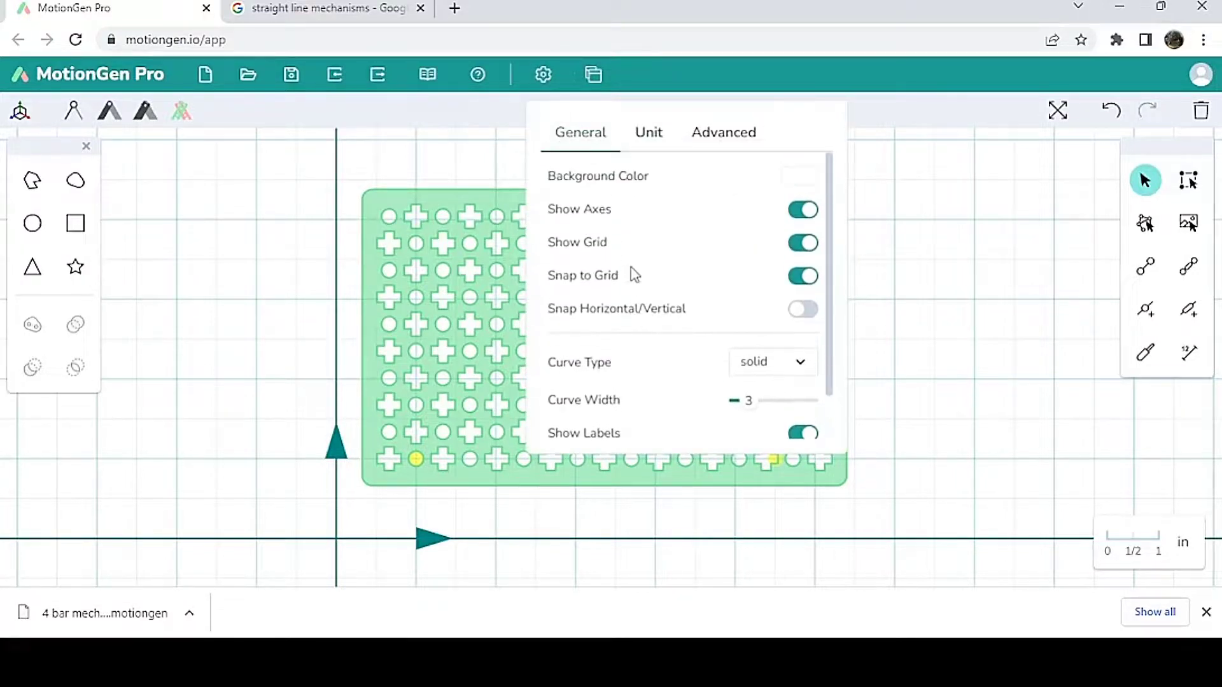
{"action": "left_click", "coordinate": [704, 142]}
{"action": "left_click", "coordinate": [656, 142]}
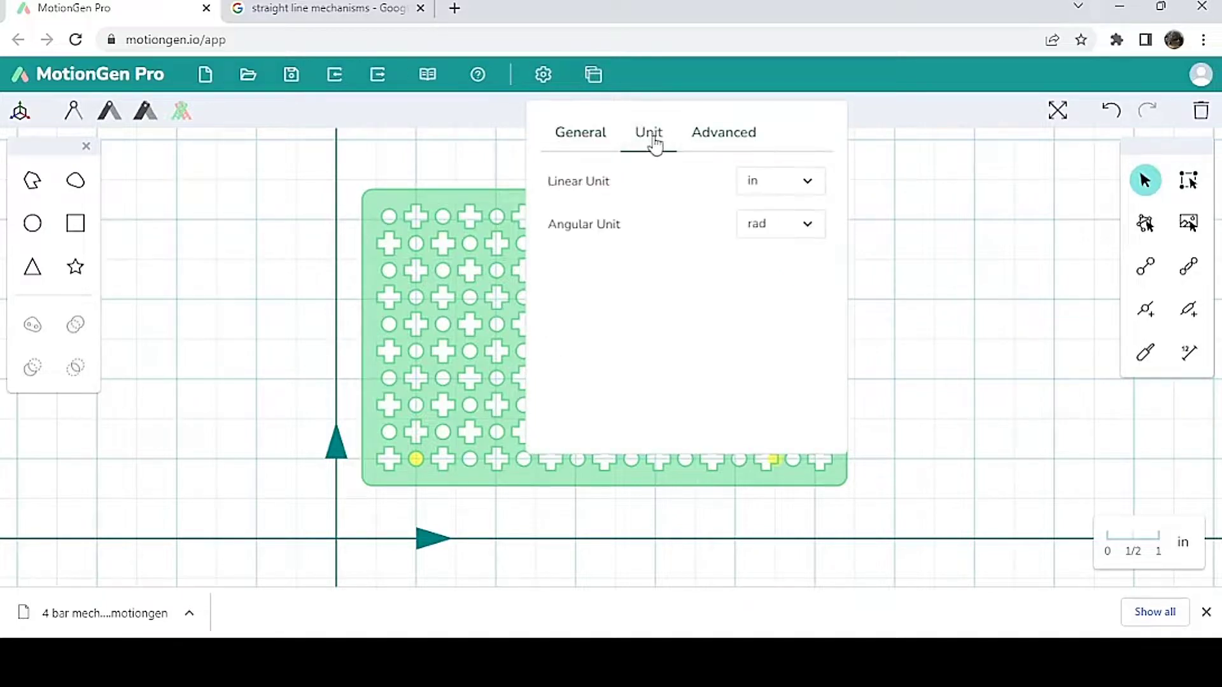
{"action": "left_click", "coordinate": [778, 197]}
{"action": "left_click", "coordinate": [884, 198]}
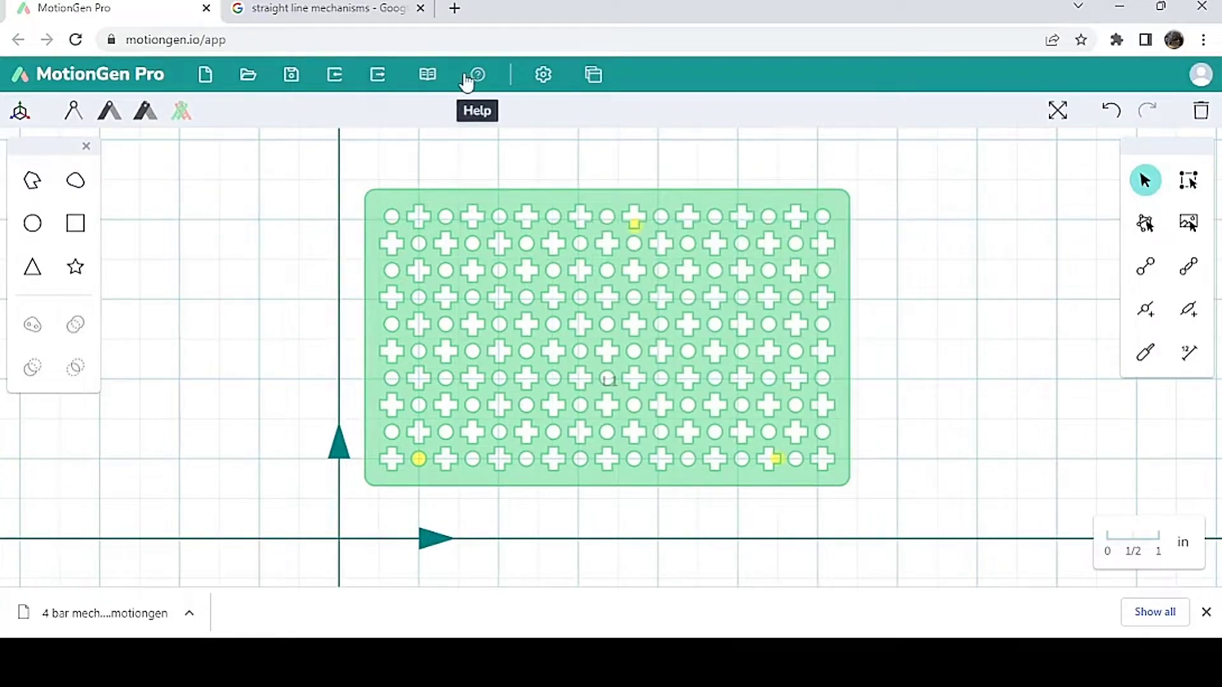
Delete the perforated plate from the canvas and switch the link style to plain rounded bars
{"action": "left_click", "coordinate": [730, 249]}
{"action": "left_click", "coordinate": [1201, 112]}
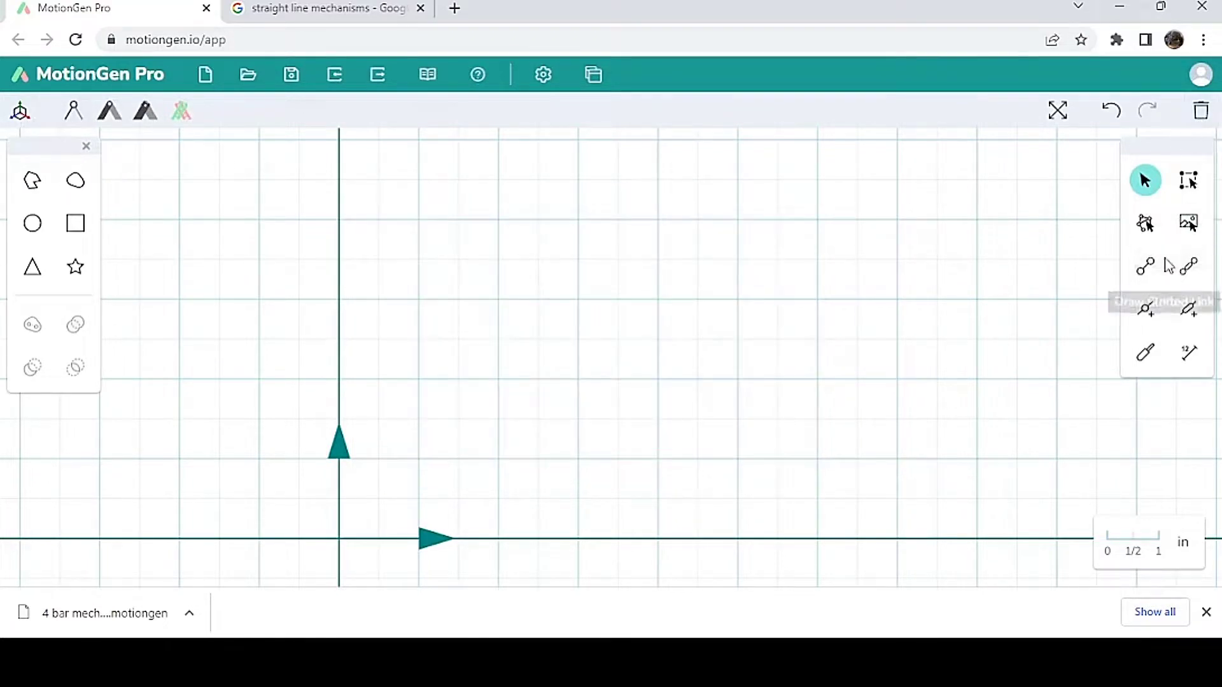
{"action": "left_click", "coordinate": [112, 115]}
Draw vertical links one and two grid squares tall, two squares apart, and a sloping link joining their upper ends
{"action": "left_click", "coordinate": [1137, 264]}
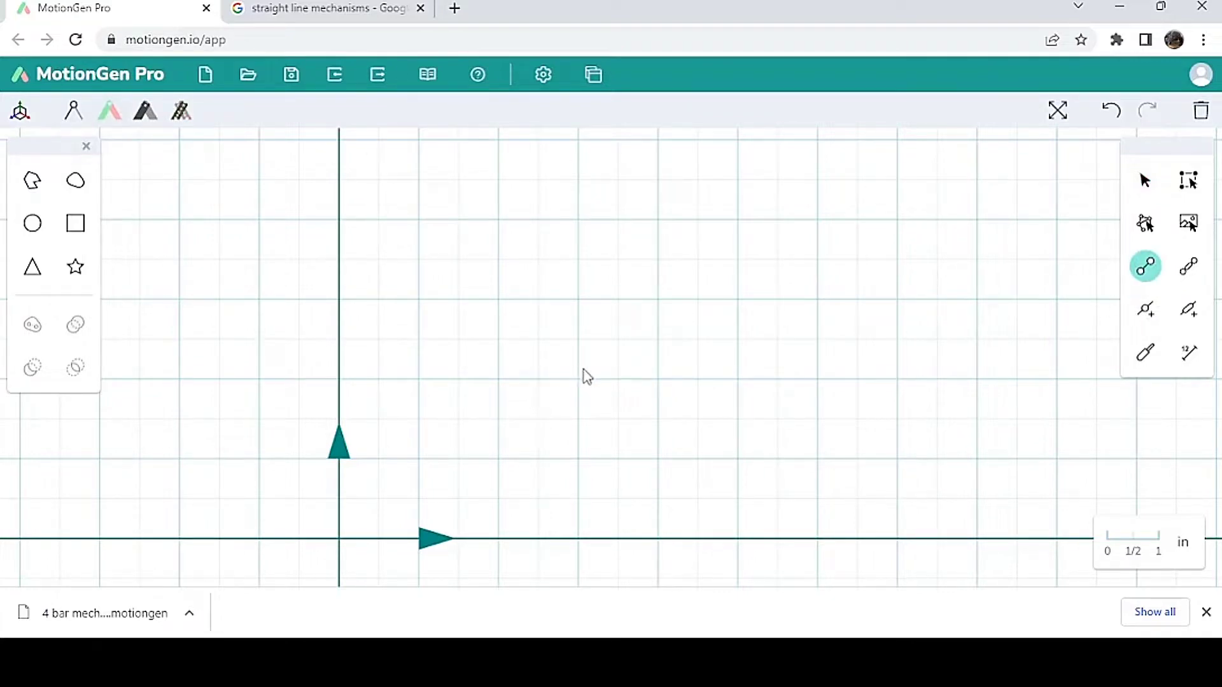
{"action": "left_click_drag", "start_coordinate": [579, 382], "coordinate": [740, 380]}
{"action": "key", "text": "Escape"}
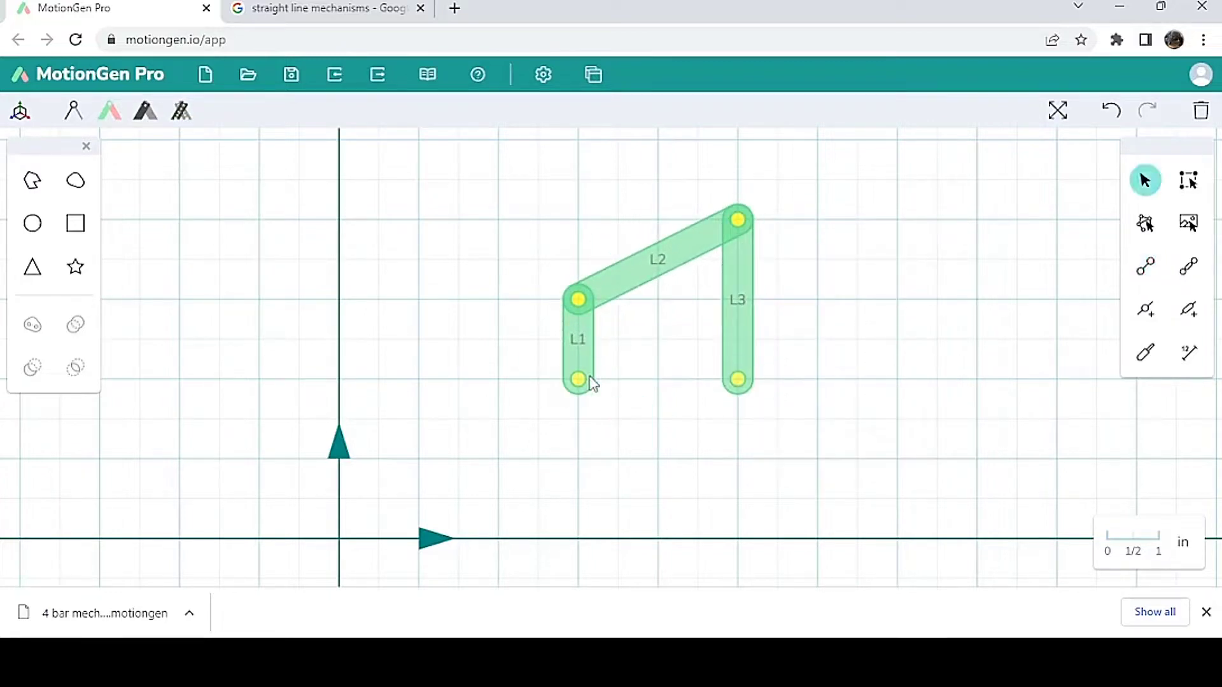
Ground the lower joint of L1 and connect the ground link's other end to the lower joint of L3, completing a four-bar linkage
{"action": "left_click", "coordinate": [592, 381]}
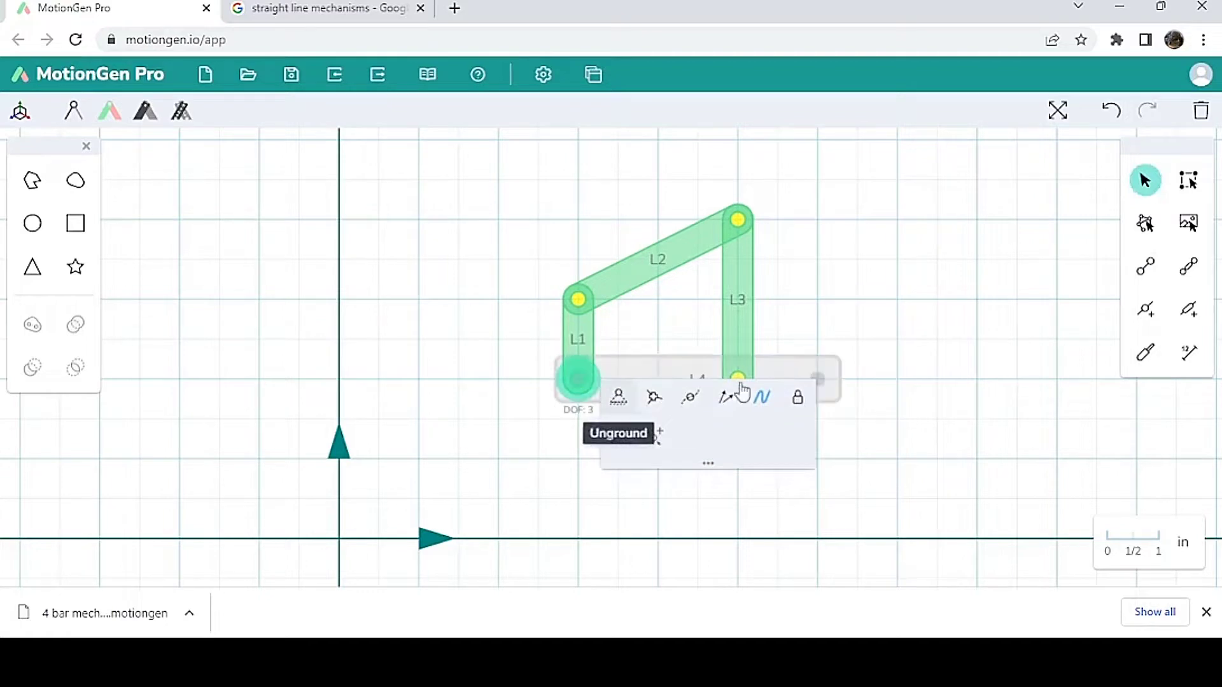
{"action": "left_click", "coordinate": [787, 379]}
{"action": "left_click_drag", "start_coordinate": [818, 381], "coordinate": [738, 380]}
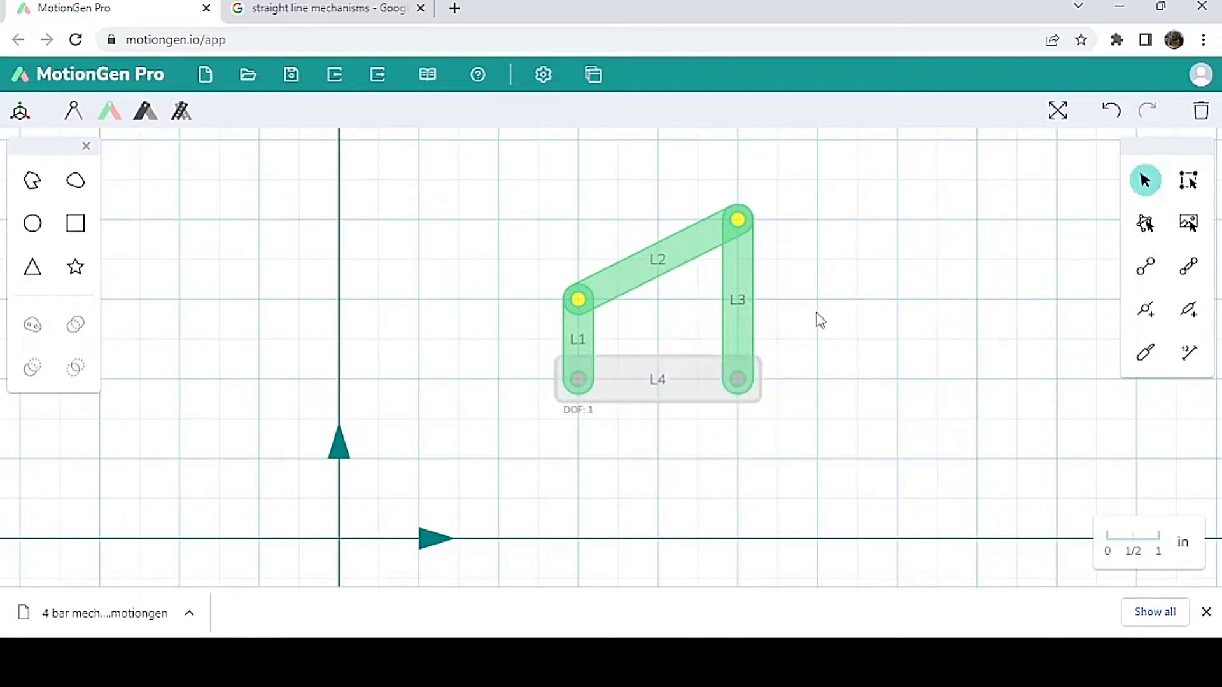
Examine the four-bar linkage in the 3D view from different angles, and return to the 2D canvas
{"action": "left_click", "coordinate": [14, 113]}
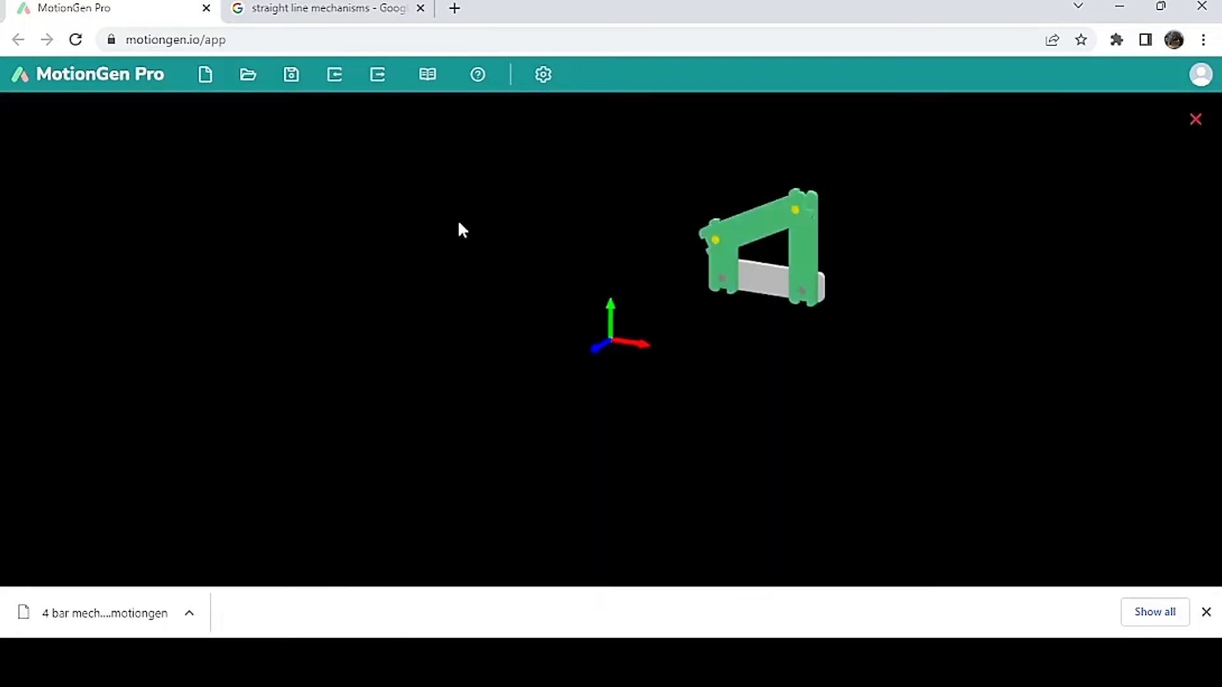
{"action": "mouse_move", "coordinate": [807, 324]}
{"action": "left_mouse_down"}
{"action": "mouse_move", "coordinate": [715, 362]}
{"action": "mouse_move", "coordinate": [816, 320]}
{"action": "mouse_move", "coordinate": [792, 343]}
{"action": "mouse_move", "coordinate": [700, 349]}
{"action": "mouse_move", "coordinate": [821, 335]}
{"action": "mouse_move", "coordinate": [837, 354]}
{"action": "mouse_move", "coordinate": [797, 387]}
{"action": "mouse_move", "coordinate": [769, 373]}
{"action": "mouse_move", "coordinate": [769, 331]}
{"action": "mouse_move", "coordinate": [790, 327]}
{"action": "left_mouse_up"}
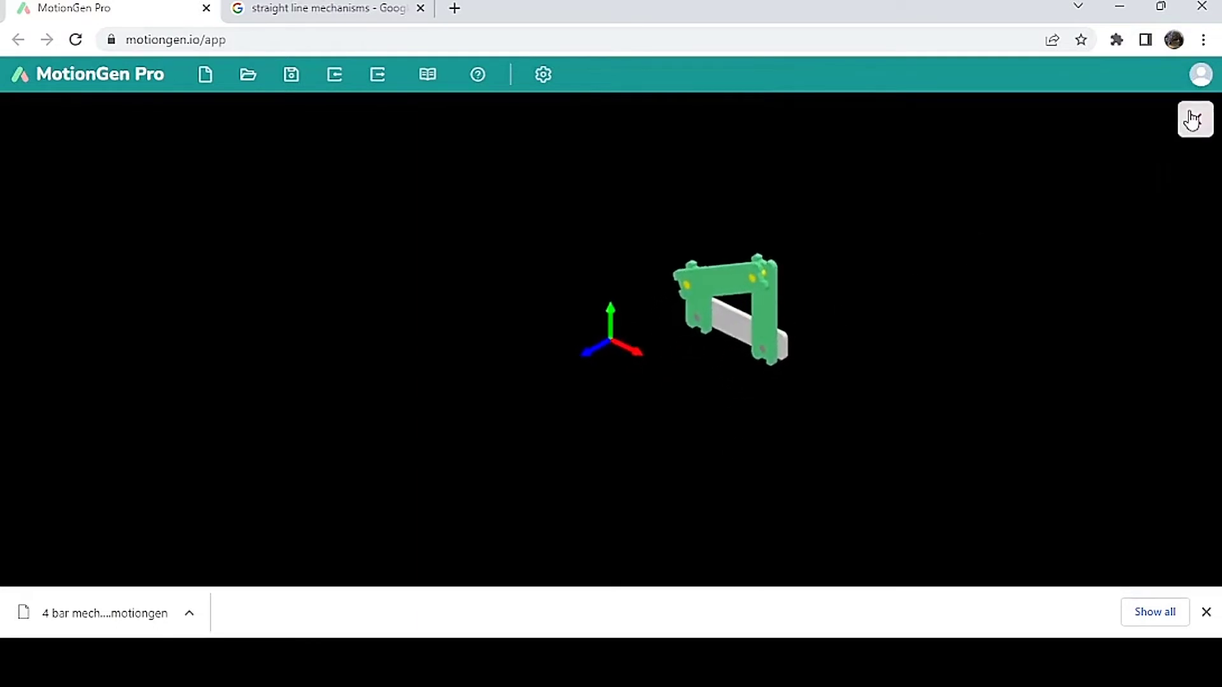
{"action": "left_click", "coordinate": [1194, 119]}
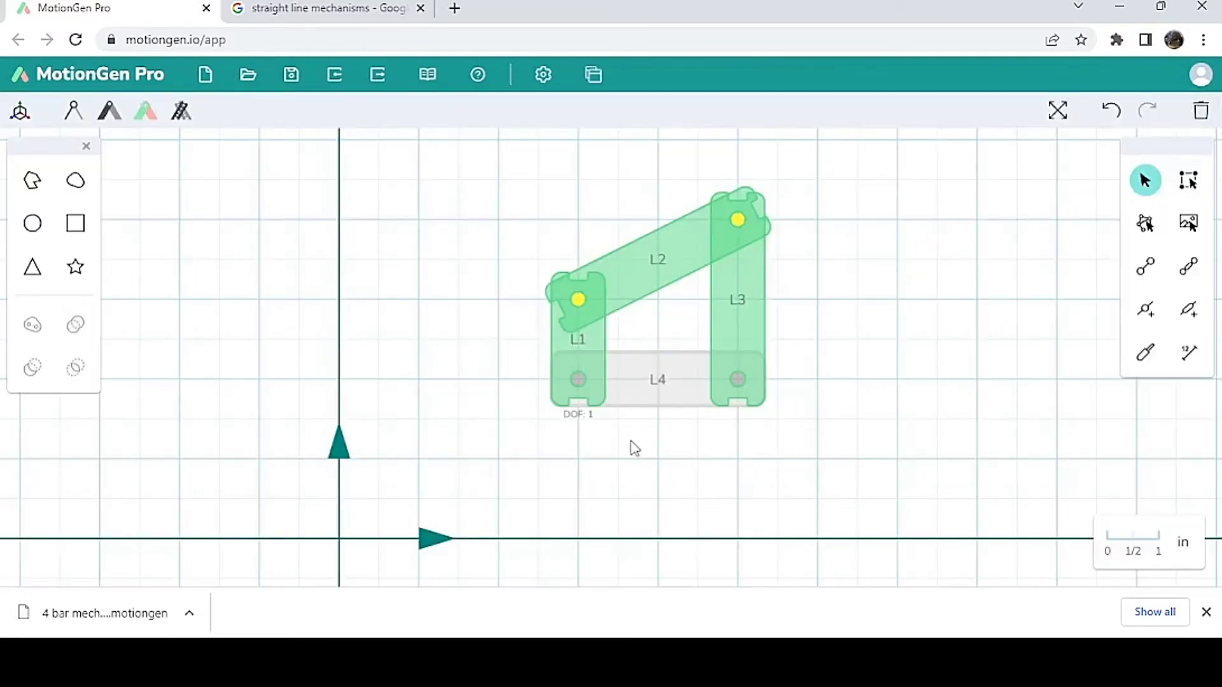